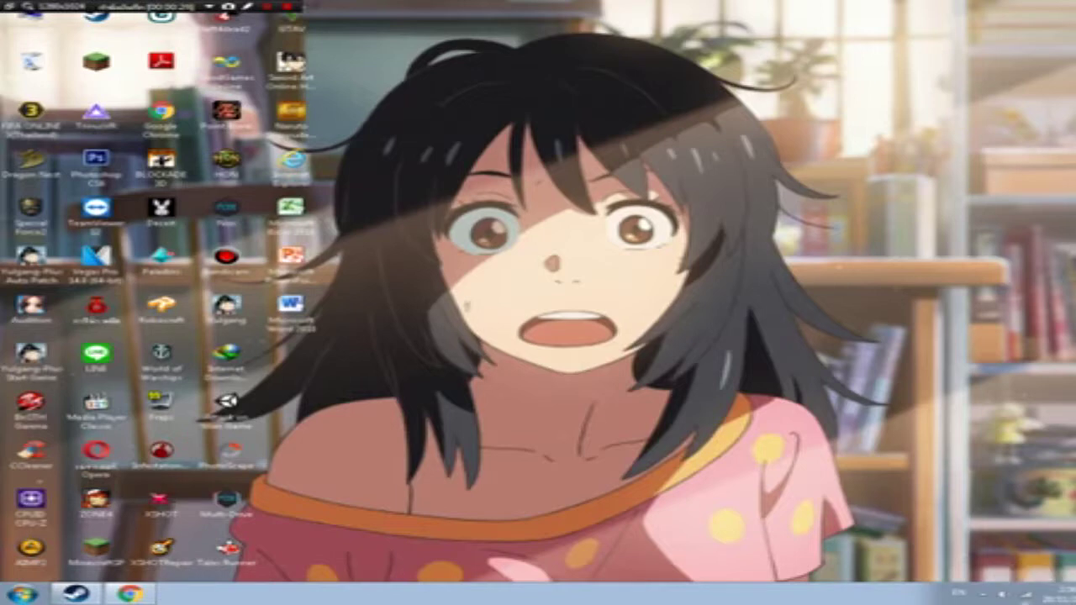
- Open the tray network list, which shows VPN Connection already connected
{"action": "left_click", "coordinate": [1025, 594]}
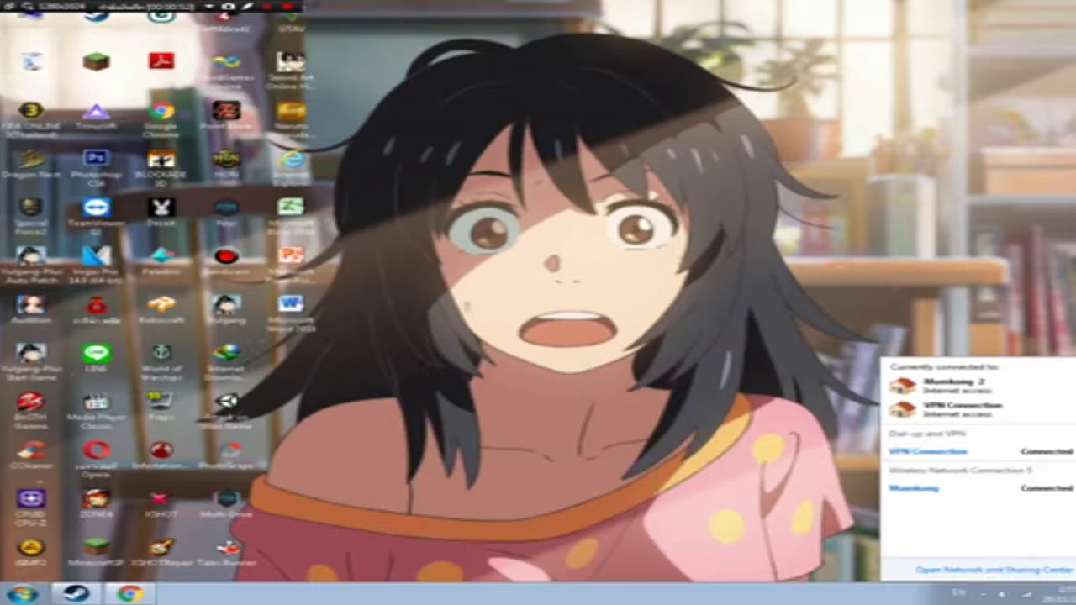
- Close and reopen the network list, open Network and Sharing Center, then close it
{"action": "key", "text": "Escape"}
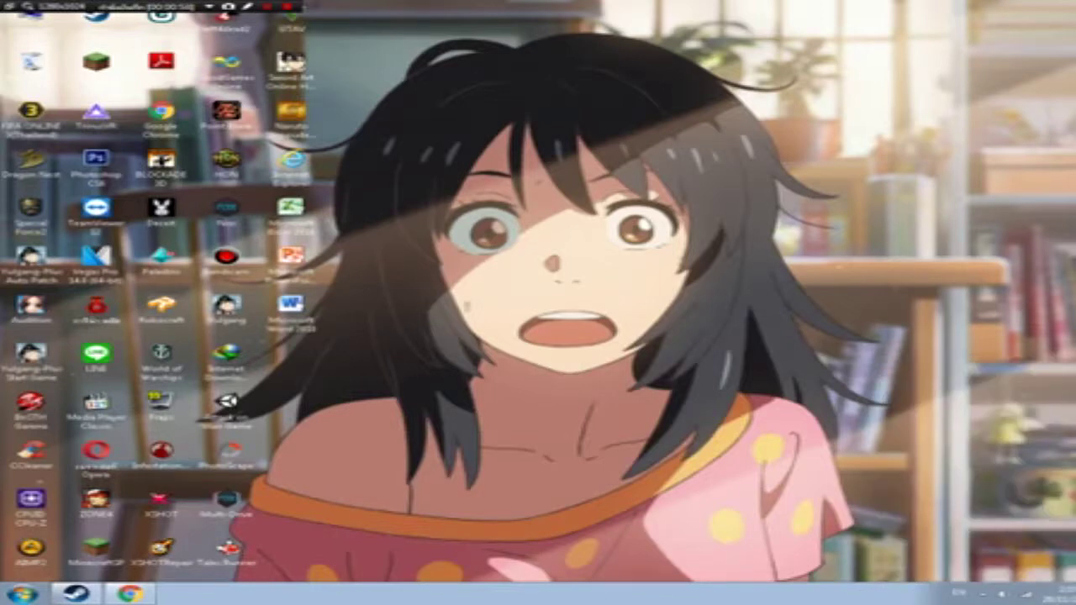
{"action": "left_click", "coordinate": [1025, 593]}
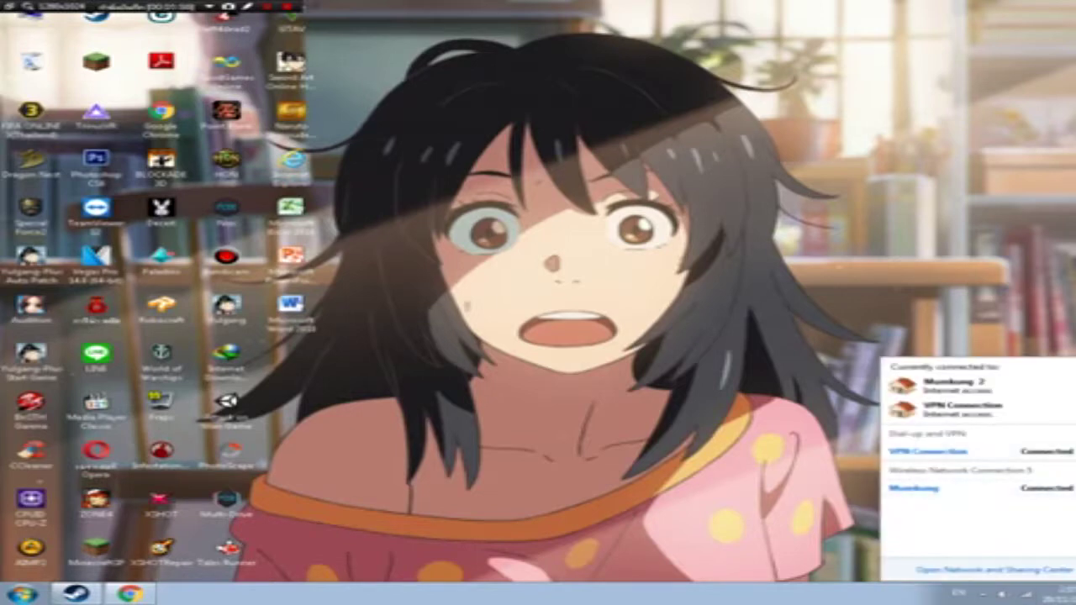
{"action": "key", "text": "Return"}
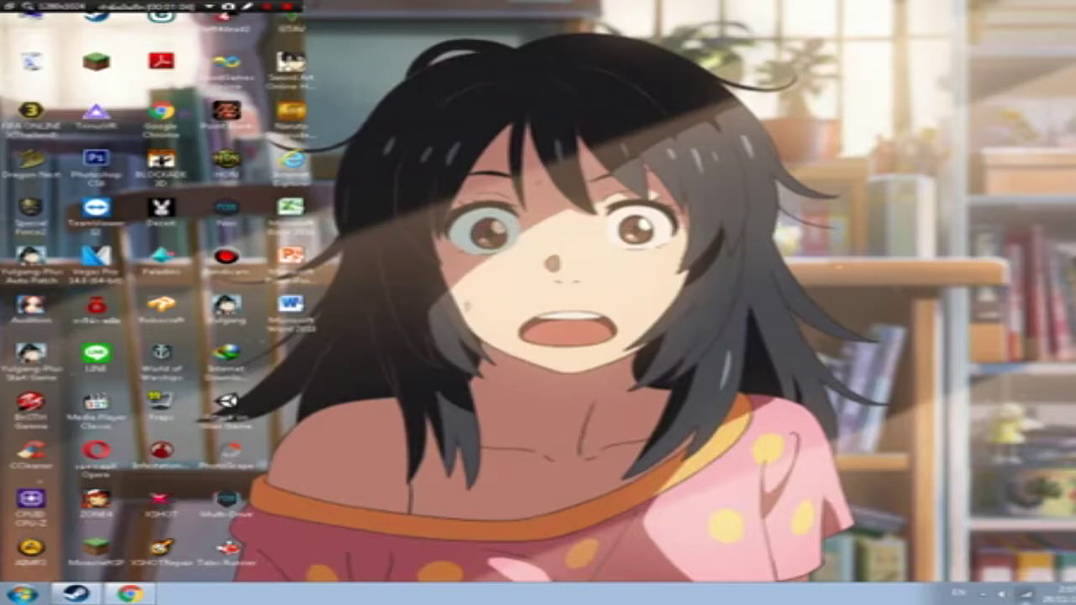
{"action": "left_click", "coordinate": [1025, 593]}
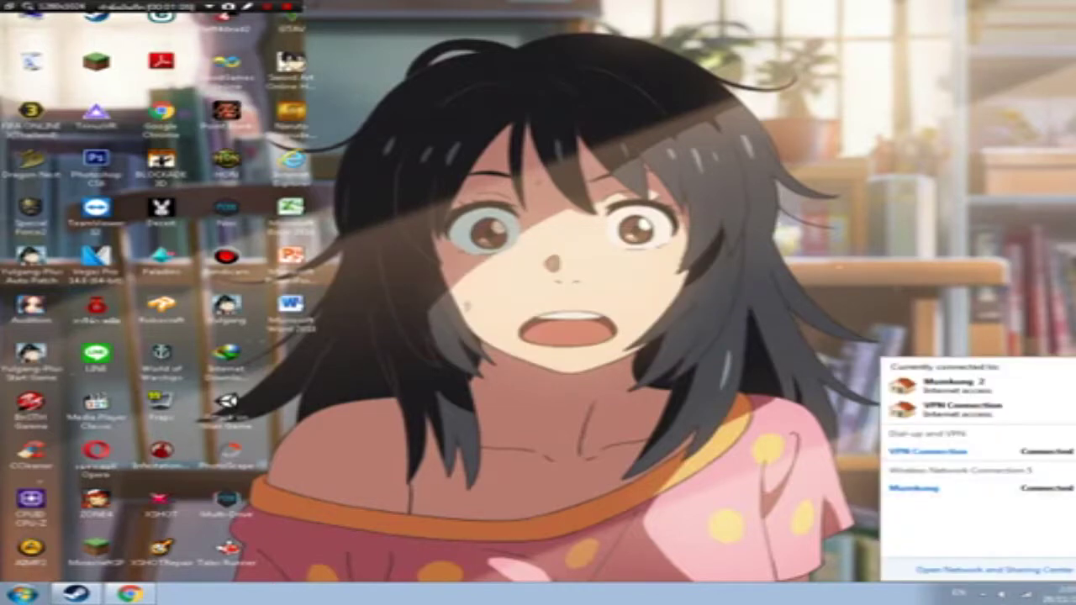
{"action": "left_click", "coordinate": [991, 570]}
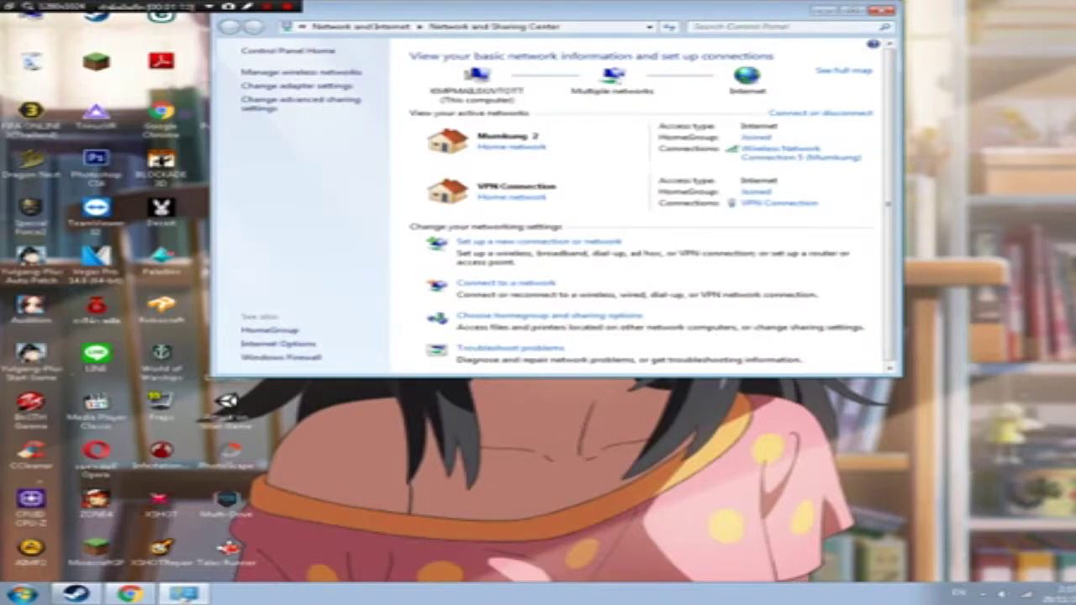
{"action": "key", "text": "alt+F4"}
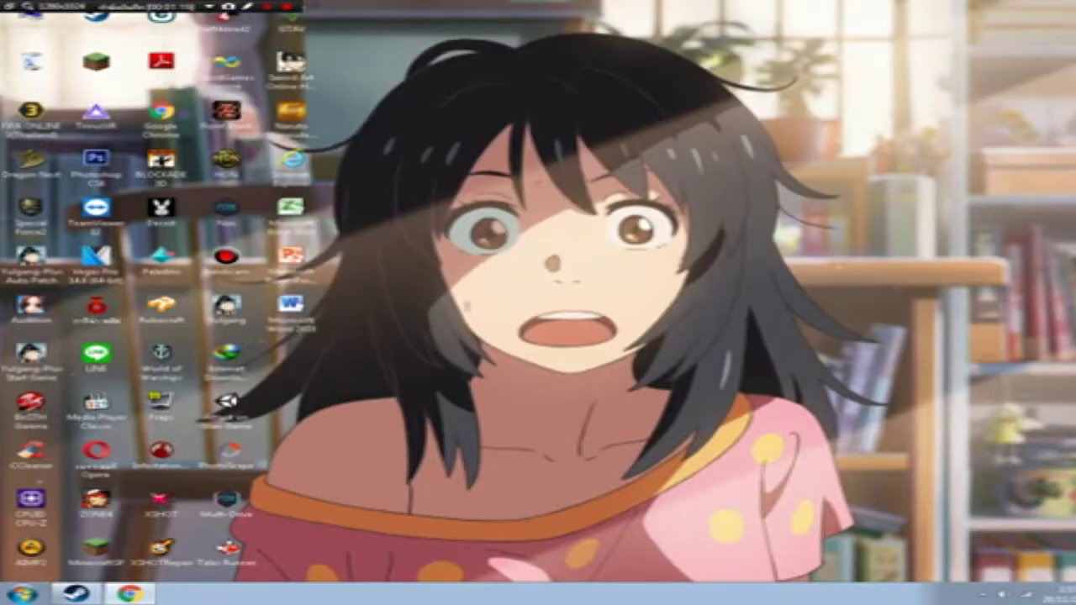
{"action": "left_click", "coordinate": [128, 593]}
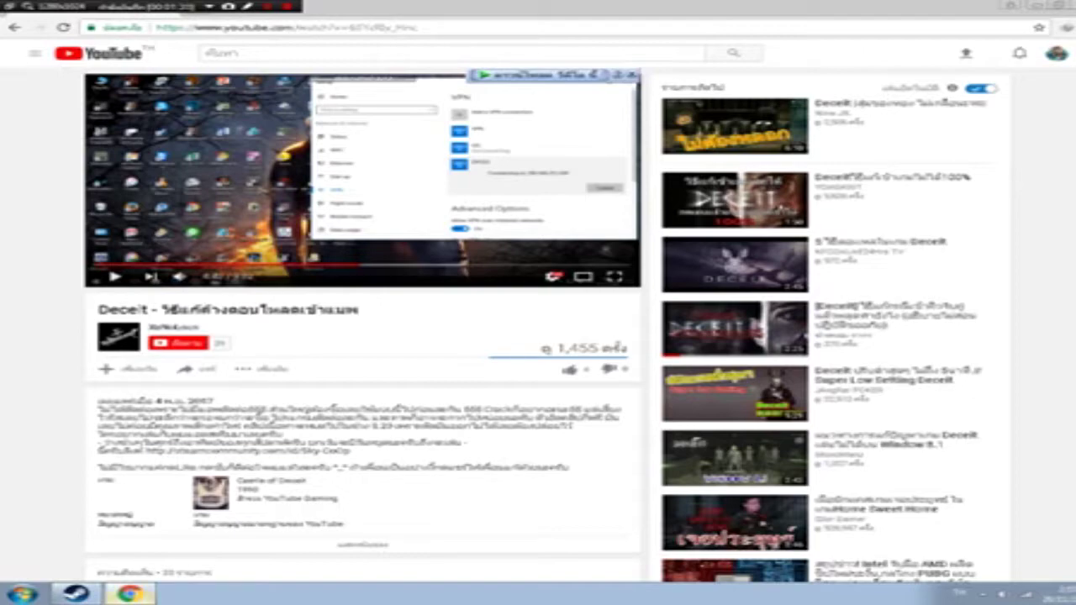
{"action": "left_click", "coordinate": [129, 594]}
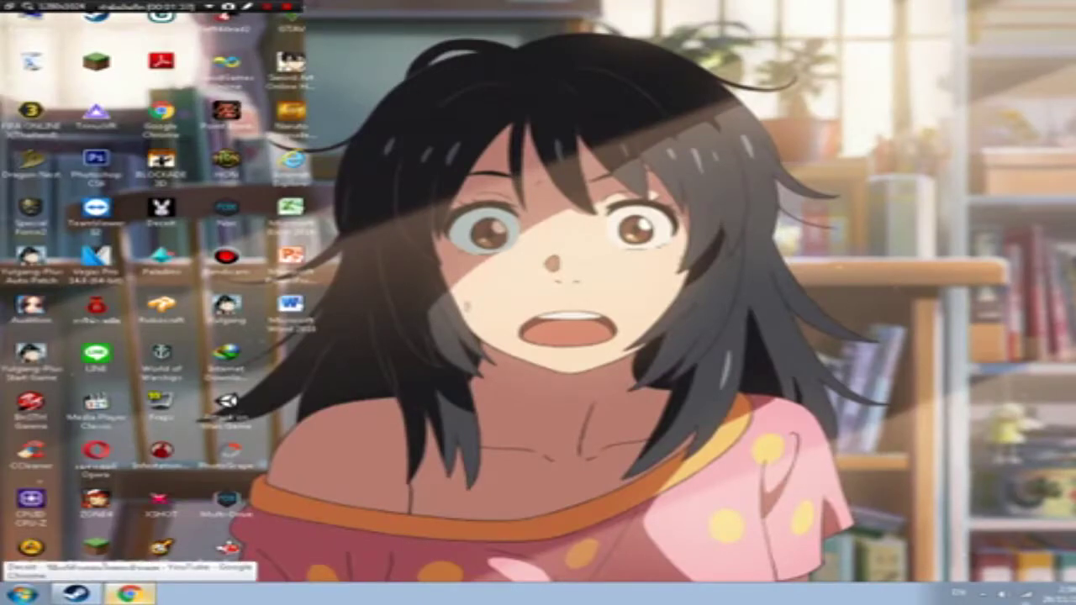
- Open Network and Sharing Center from the tray network list
{"action": "left_click", "coordinate": [1020, 593]}
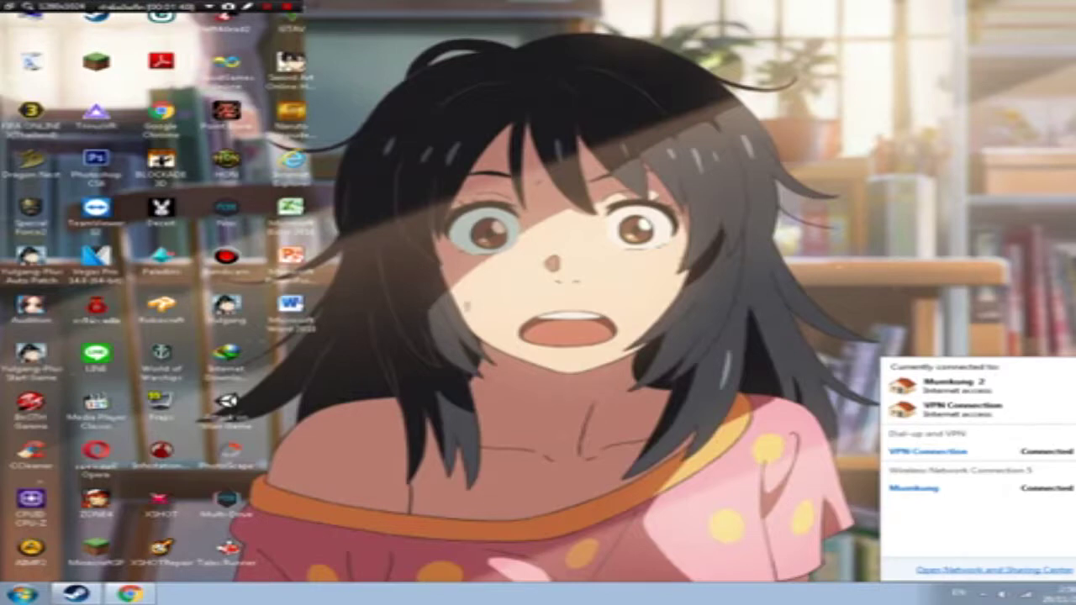
{"action": "left_click", "coordinate": [993, 569]}
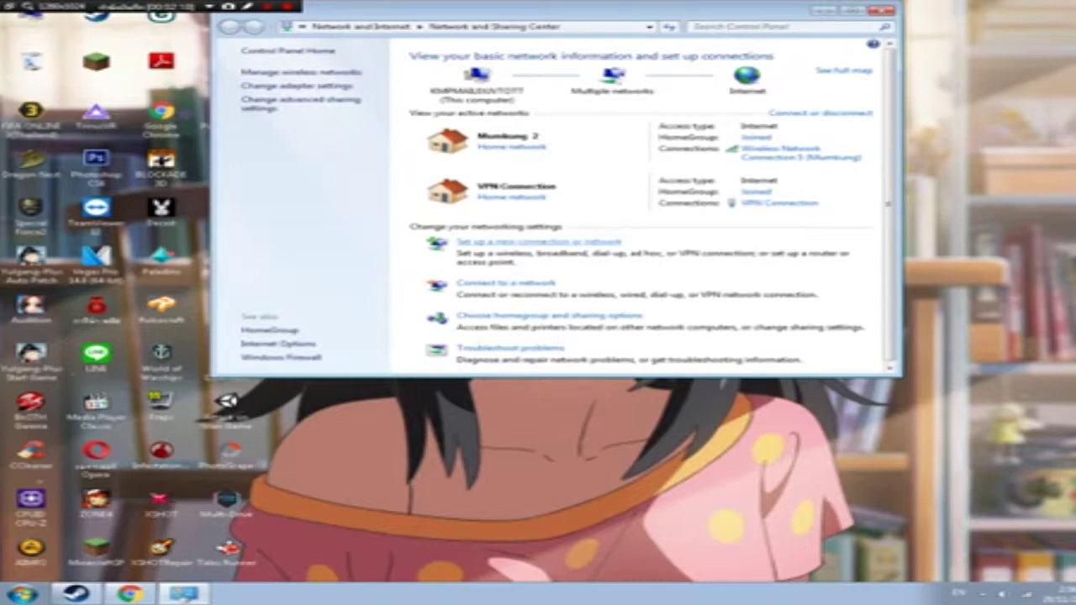
- Begin a Connect to a Workplace setup using my Internet connection (VPN)
{"action": "left_click", "coordinate": [538, 242]}
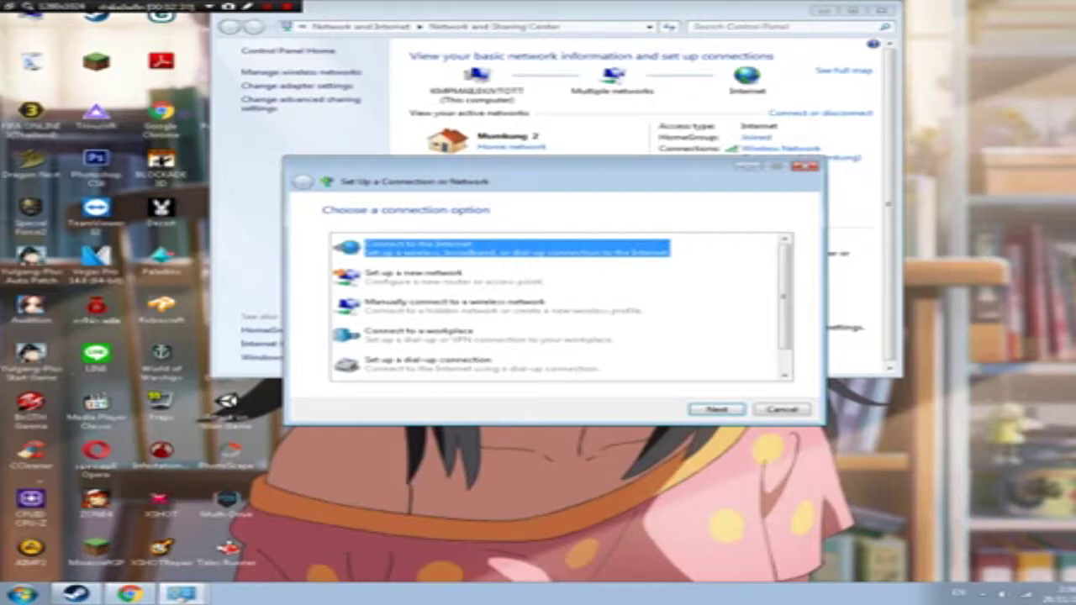
{"action": "left_click", "coordinate": [419, 332]}
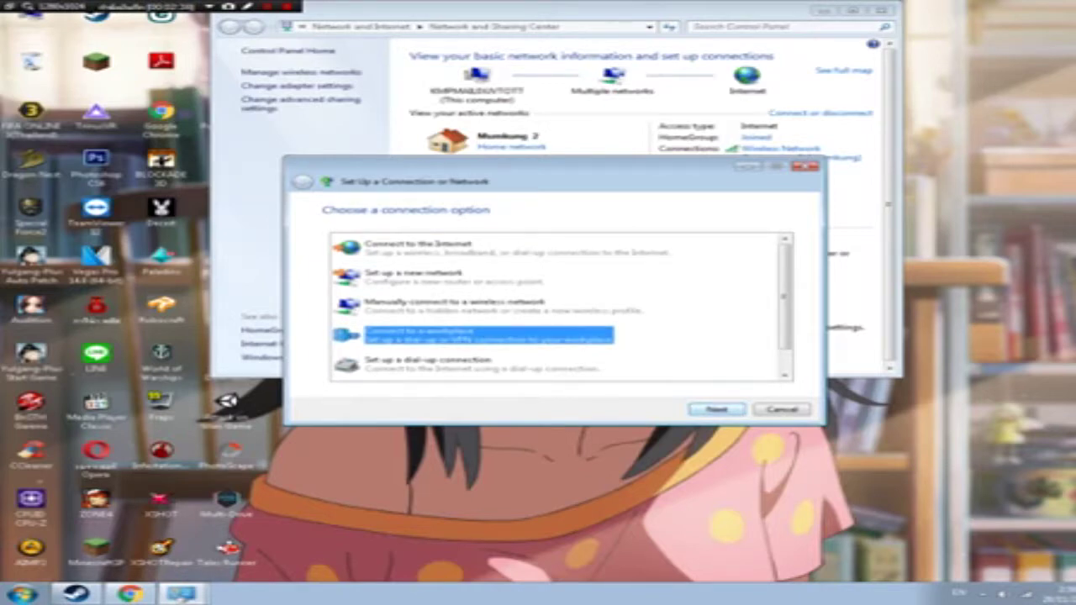
{"action": "key", "text": "Return"}
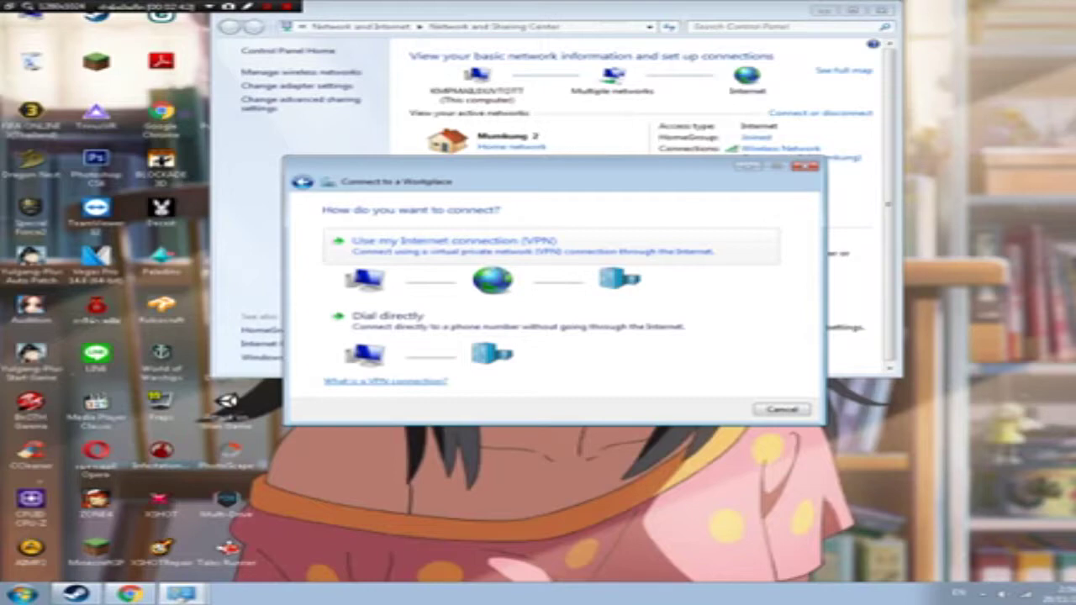
{"action": "key", "text": "Return"}
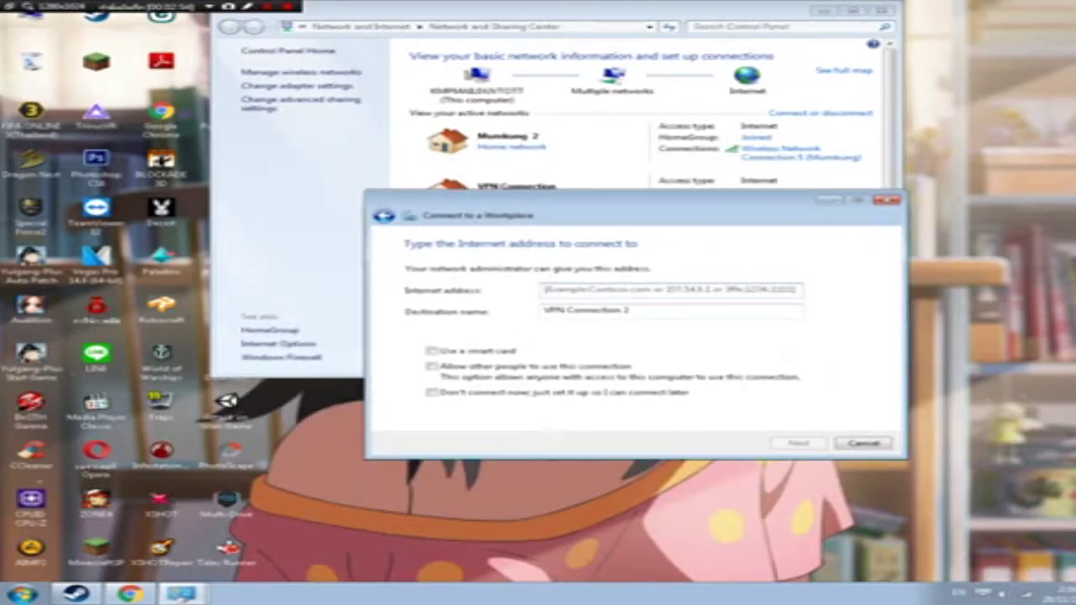
- Copy the server address from the existing VPN Connection's properties
{"action": "left_click", "coordinate": [983, 592]}
{"action": "left_click", "coordinate": [981, 523]}
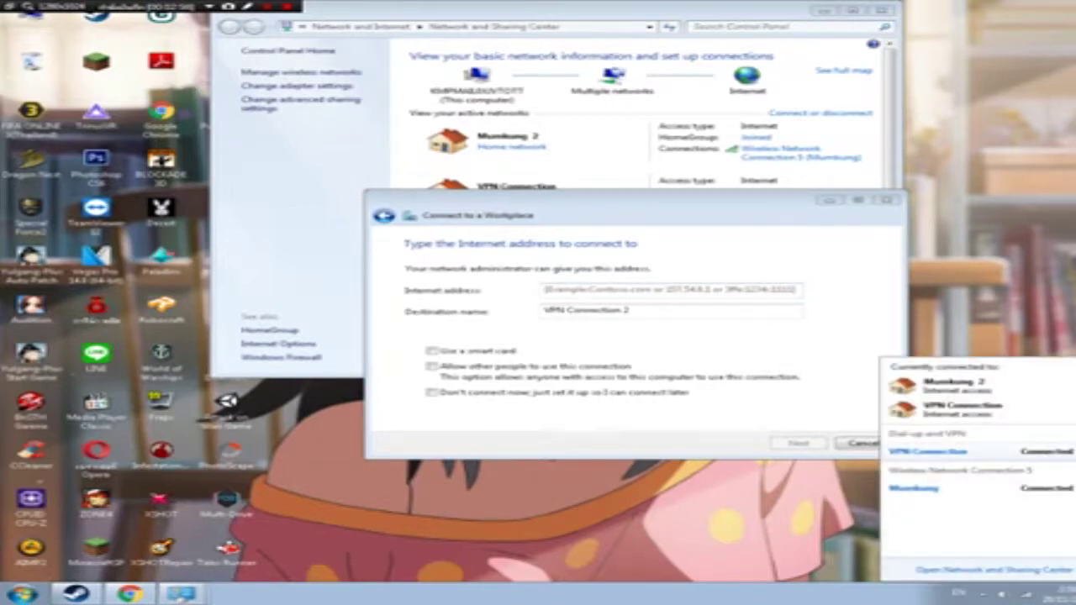
{"action": "right_click", "coordinate": [982, 452]}
{"action": "left_click", "coordinate": [1032, 486]}
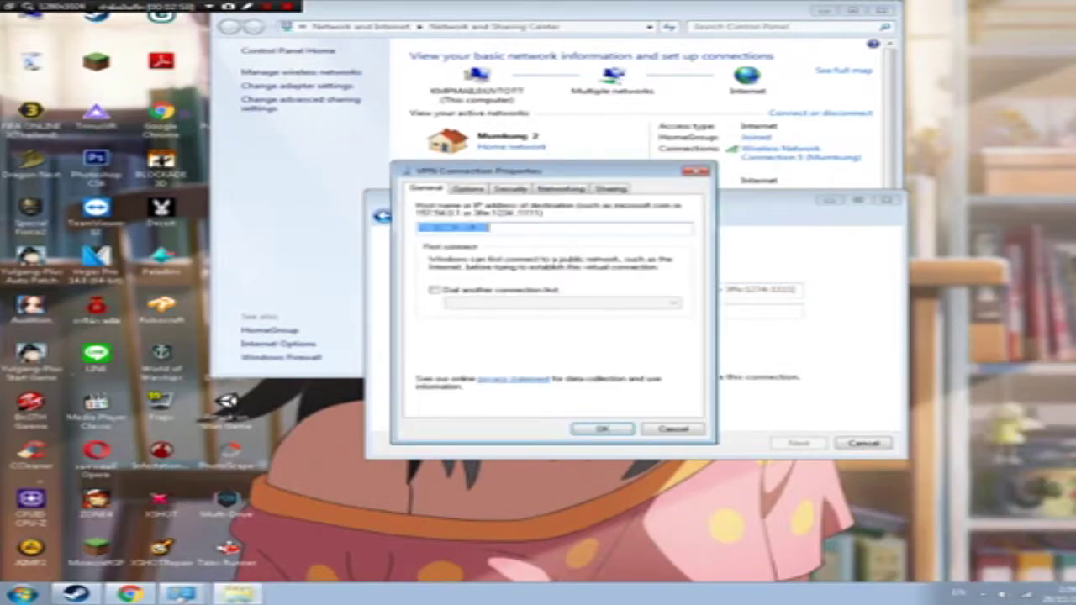
{"action": "right_click", "coordinate": [505, 225]}
{"action": "left_click", "coordinate": [529, 263]}
{"action": "left_click", "coordinate": [698, 171]}
- Paste it as the Internet address for VPN Connection 2 and continue
{"action": "key", "text": "ctrl+v"}
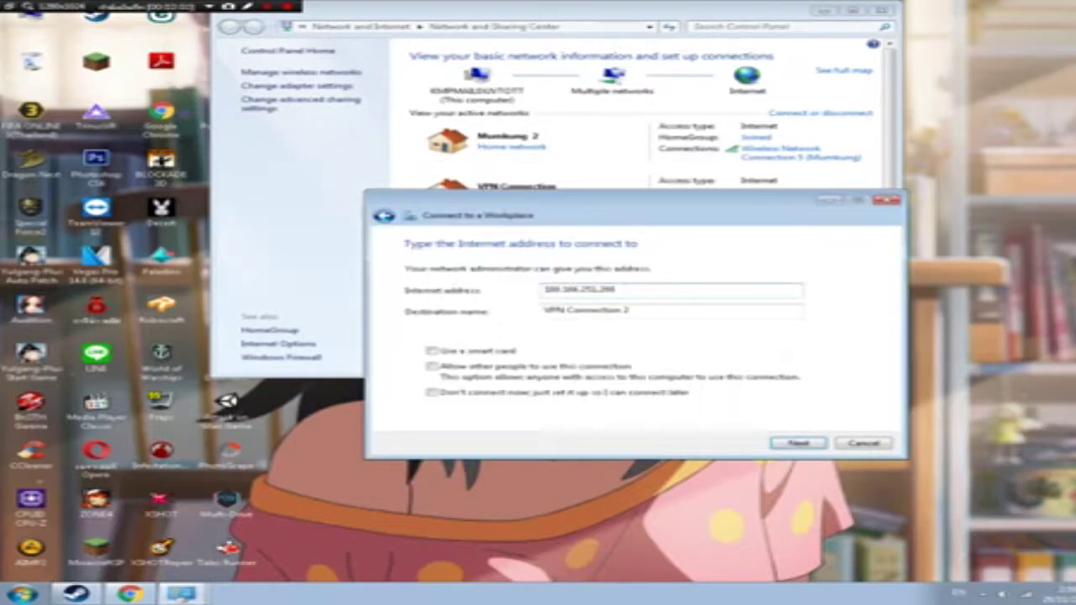
{"action": "left_click_drag", "start_coordinate": [543, 289], "coordinate": [563, 289]}
{"action": "left_click", "coordinate": [562, 289]}
{"action": "left_click", "coordinate": [629, 310]}
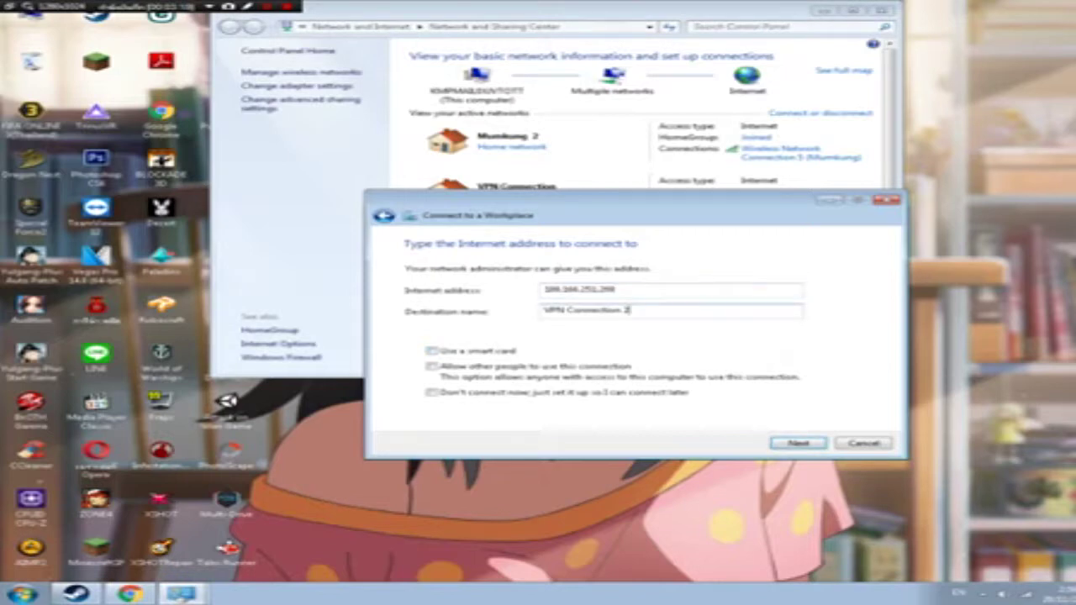
{"action": "key", "text": "Return"}
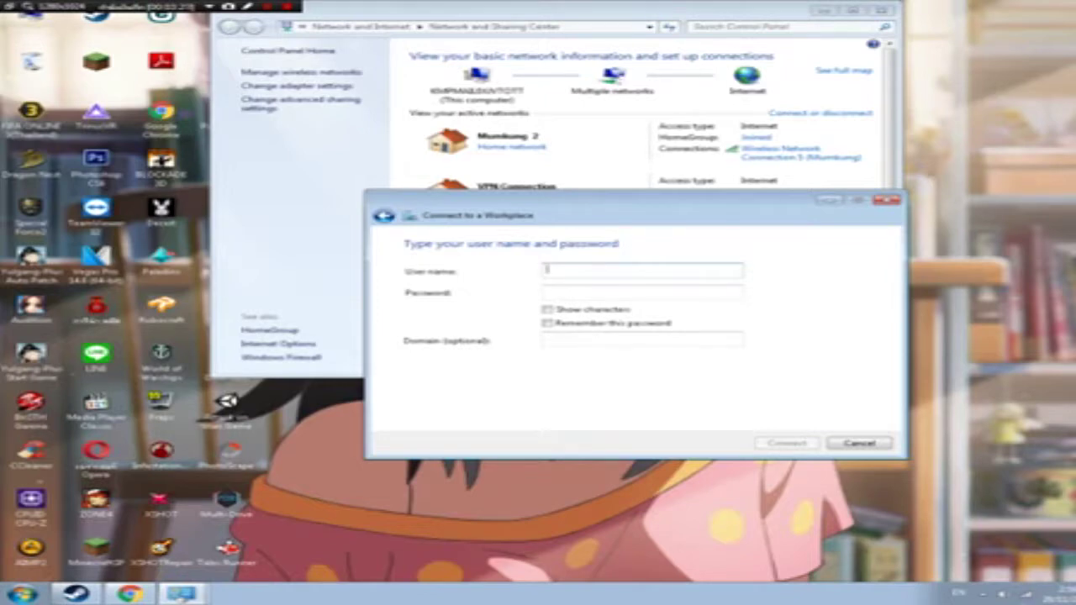
- Review VPN Connection's Security, Options, Networking and Sharing tabs, then close its properties
{"action": "left_click_drag", "start_coordinate": [588, 215], "coordinate": [605, 320]}
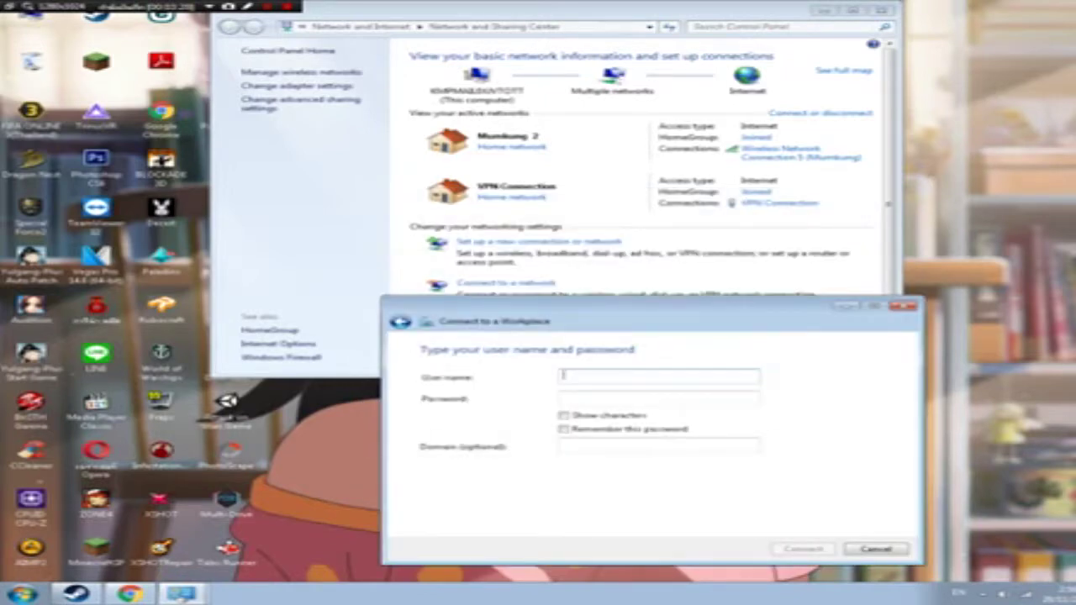
{"action": "left_click", "coordinate": [1020, 593]}
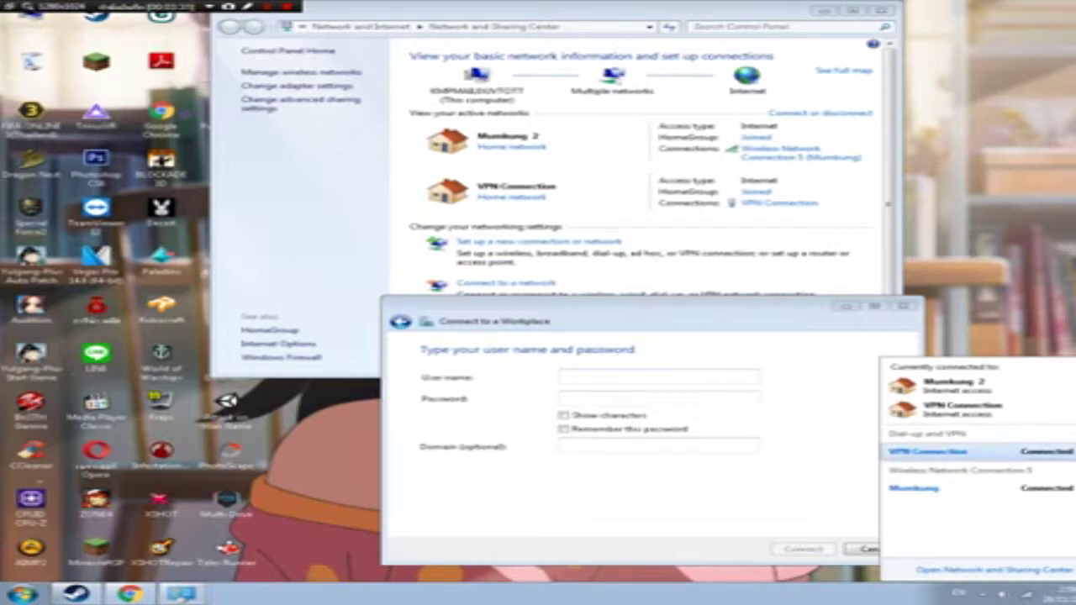
{"action": "right_click", "coordinate": [983, 452]}
{"action": "left_click", "coordinate": [1032, 484]}
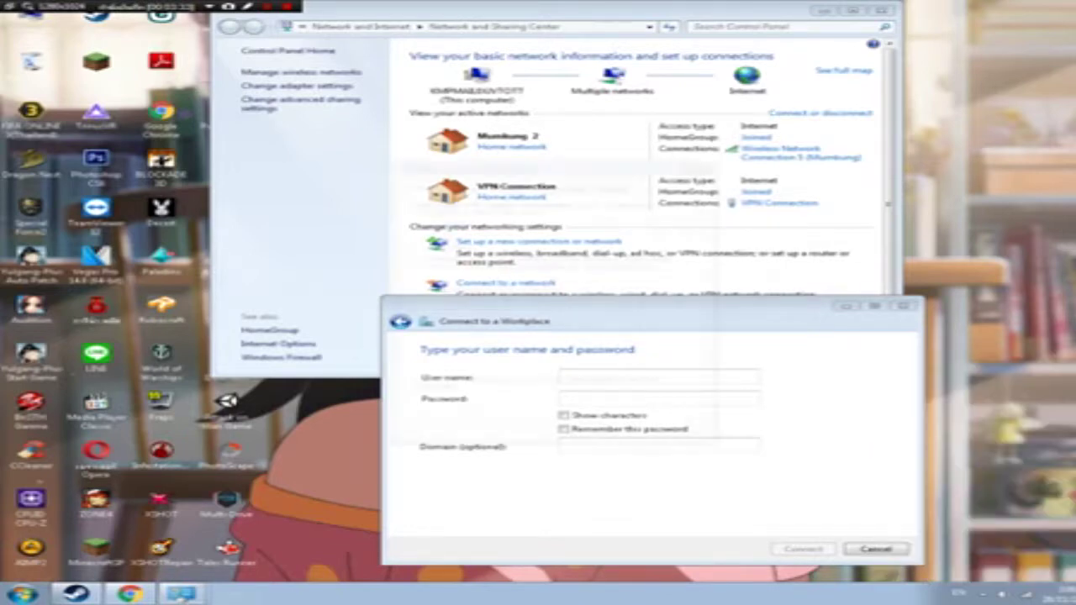
{"action": "left_click", "coordinate": [510, 188]}
{"action": "left_click", "coordinate": [467, 188]}
{"action": "left_click", "coordinate": [561, 188]}
{"action": "left_click", "coordinate": [610, 189]}
{"action": "left_click", "coordinate": [561, 188]}
{"action": "left_click", "coordinate": [602, 428]}
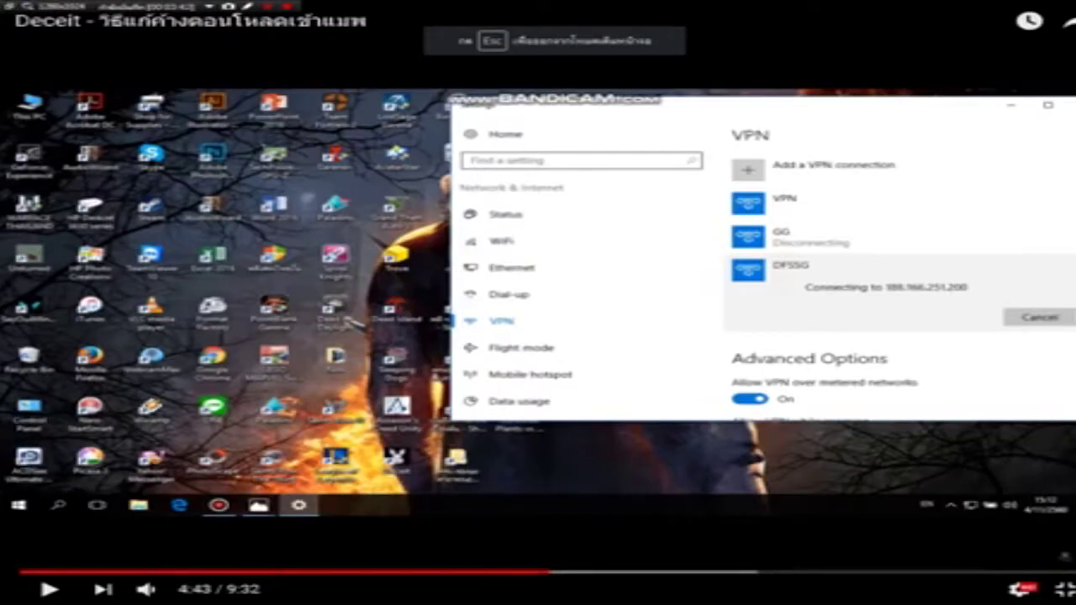
- Seek the tutorial back to 3:56, then ahead to 4:38, and leave full screen
{"action": "left_click", "coordinate": [461, 572]}
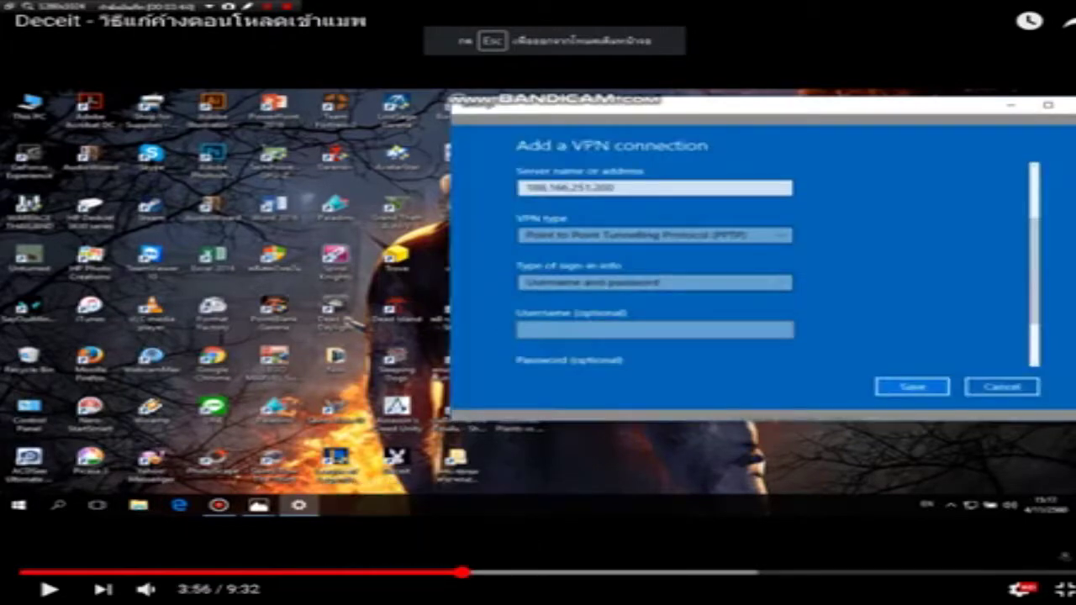
{"action": "left_click", "coordinate": [539, 572]}
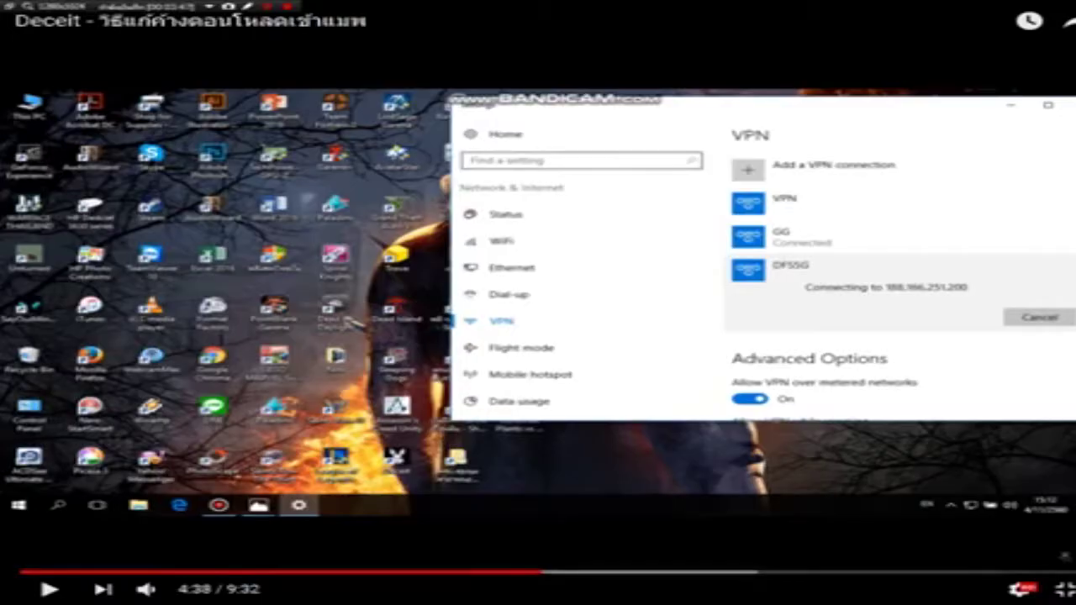
{"action": "left_click", "coordinate": [1063, 589]}
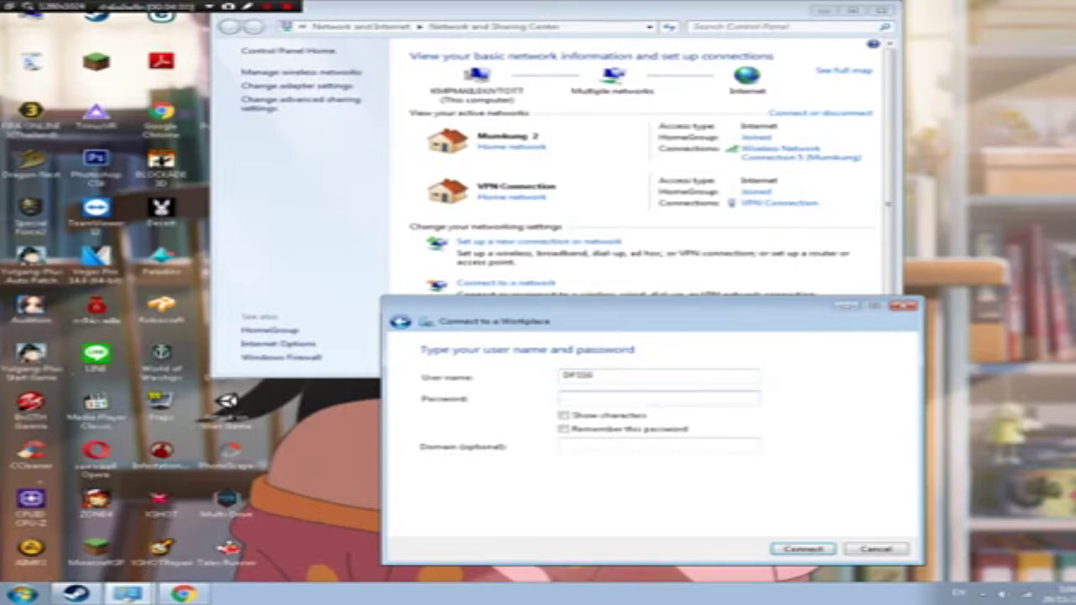
- Enter the VPN user name and password with characters shown, and create the connection
{"action": "type", "text": "*********"}
{"action": "key", "text": "alt+s"}
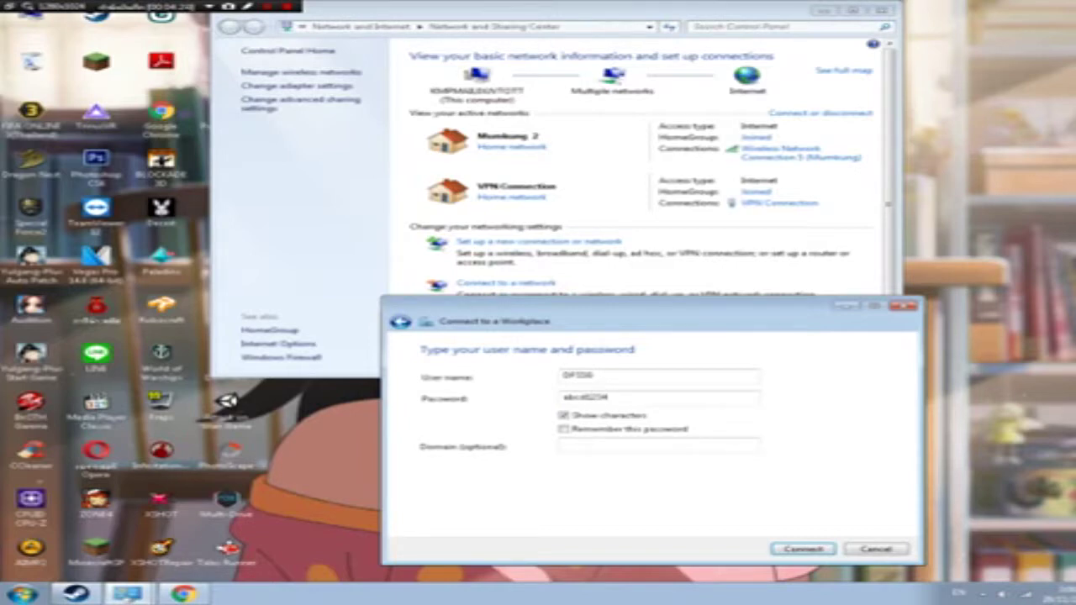
{"action": "key", "text": "Return"}
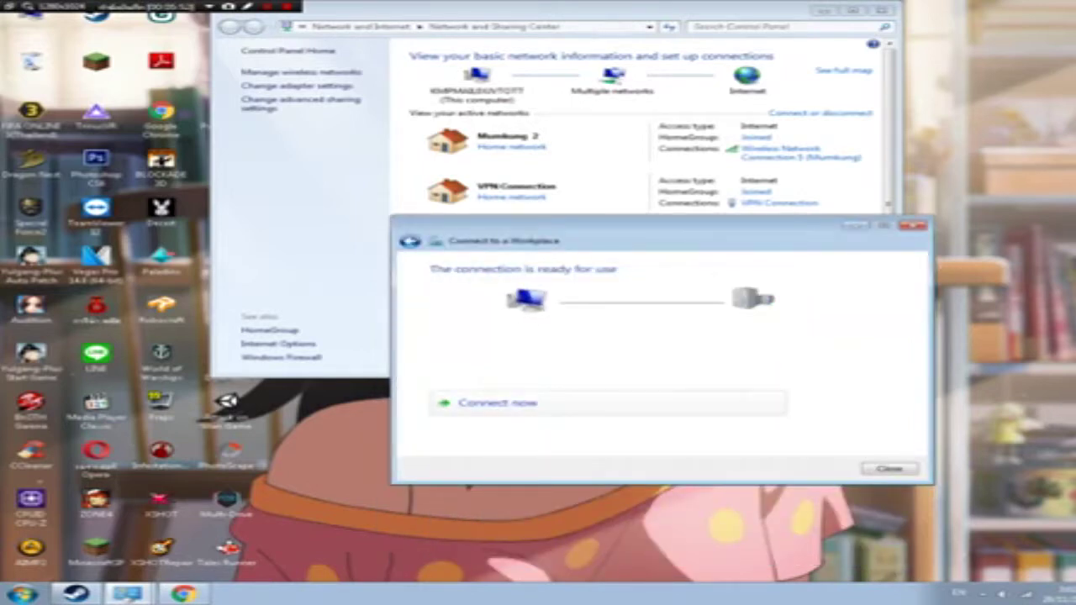
- Connect the new VPN, dismiss the progress window, and show the tray network list
{"action": "key", "text": "Return"}
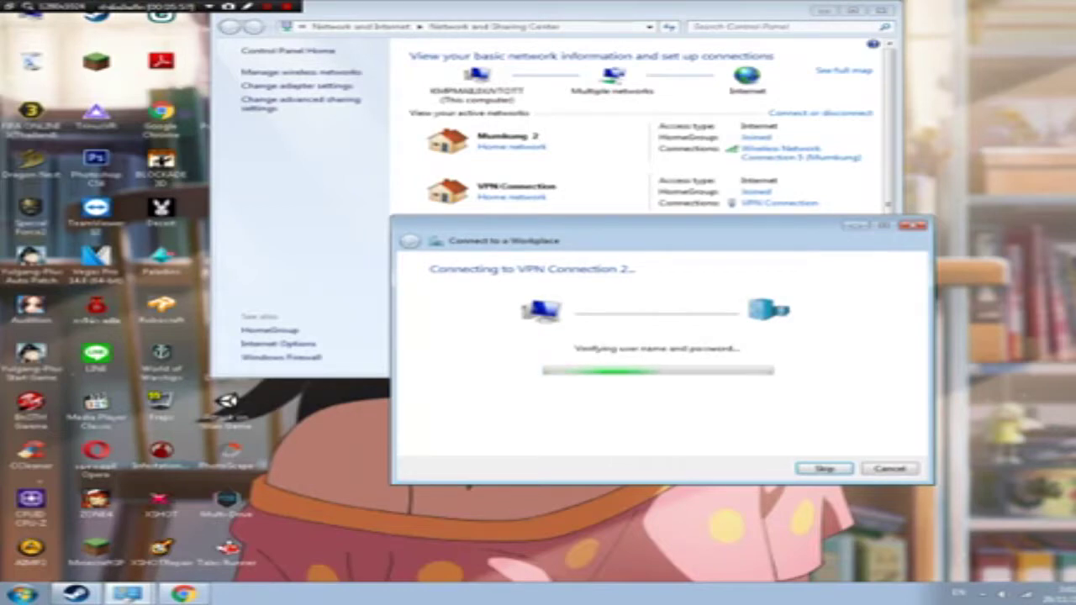
{"action": "key", "text": "Escape"}
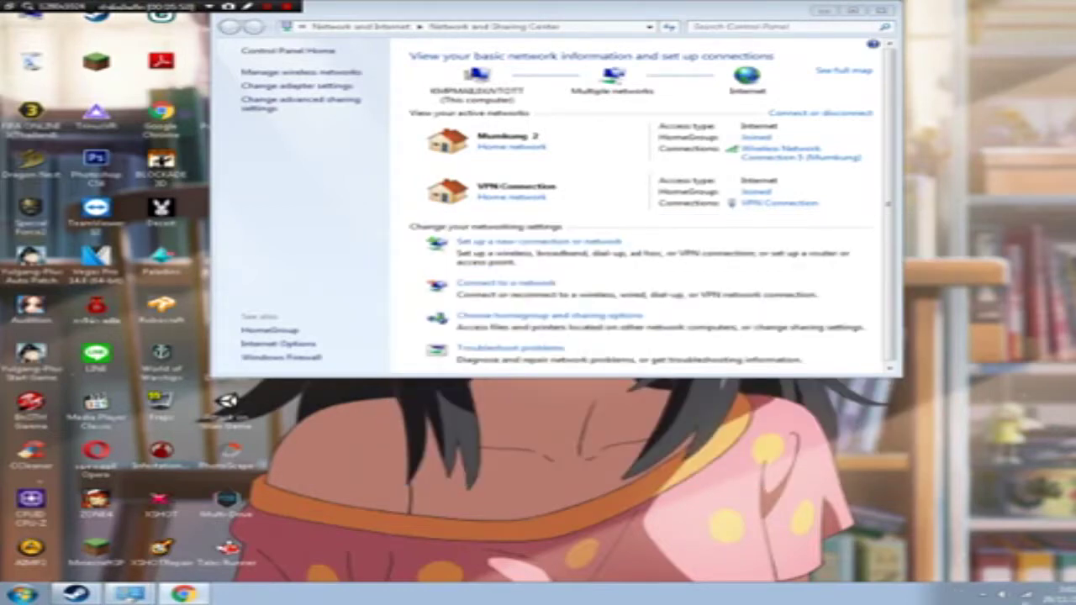
{"action": "left_click", "coordinate": [1024, 595]}
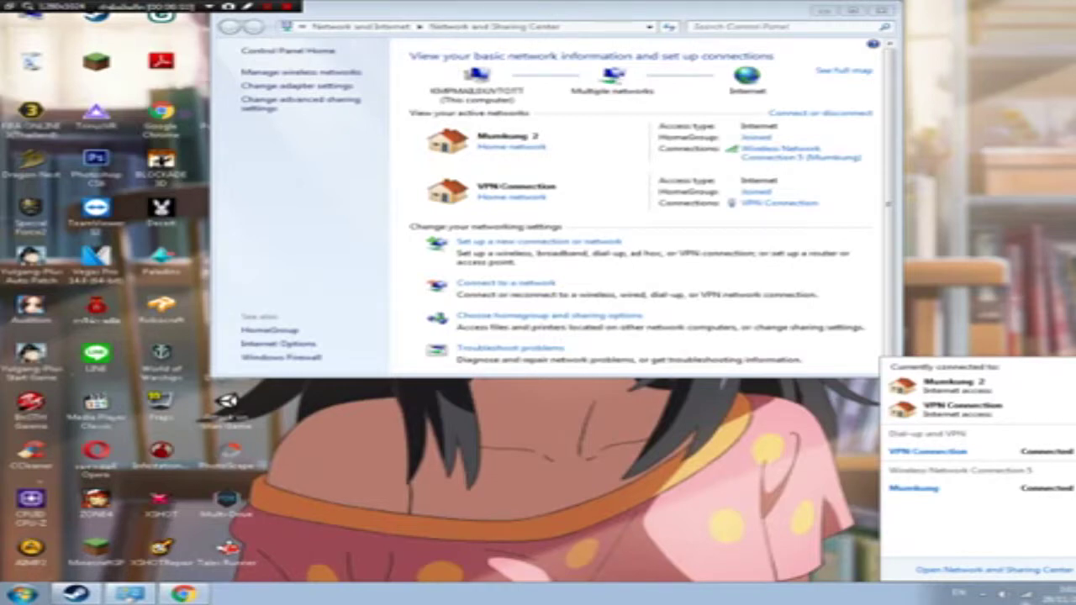
- Disconnect VPN Connection from its right-click menu in the network list
{"action": "right_click", "coordinate": [980, 455]}
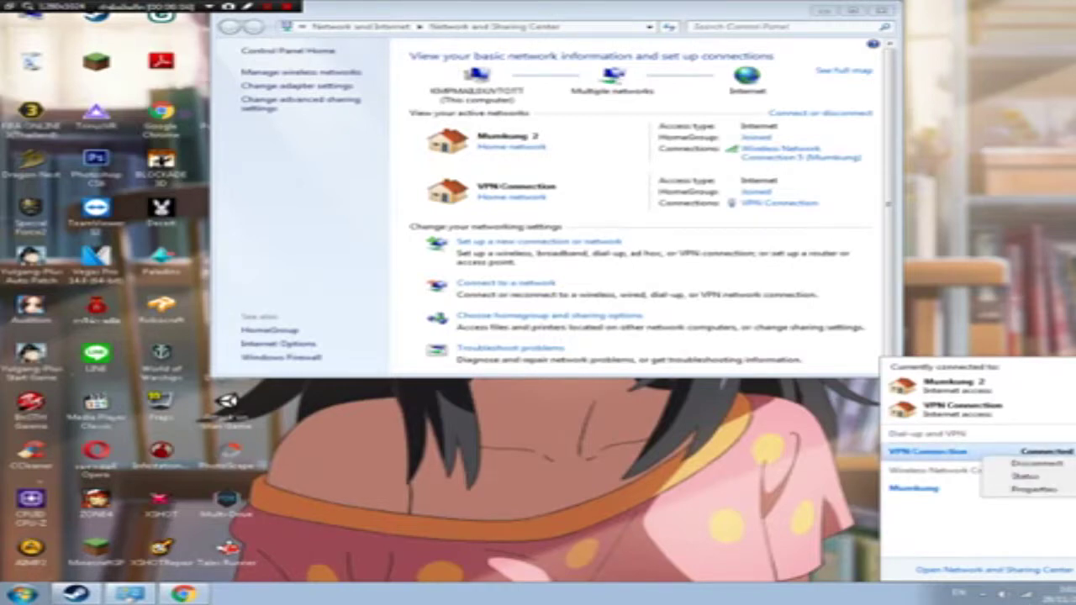
{"action": "key", "text": "Escape"}
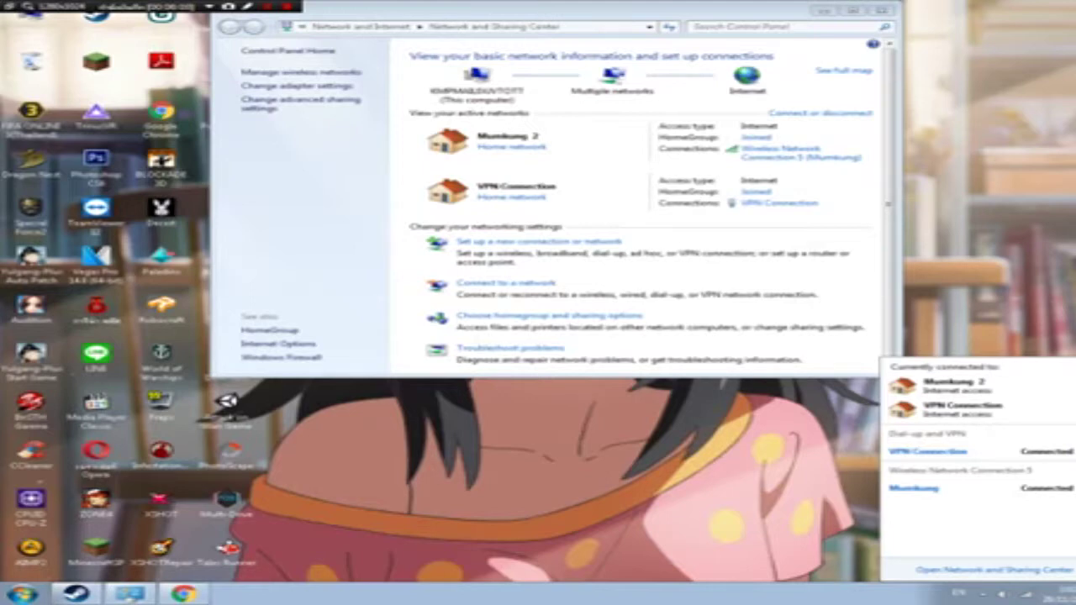
{"action": "left_click", "coordinate": [980, 454]}
{"action": "right_click", "coordinate": [981, 454]}
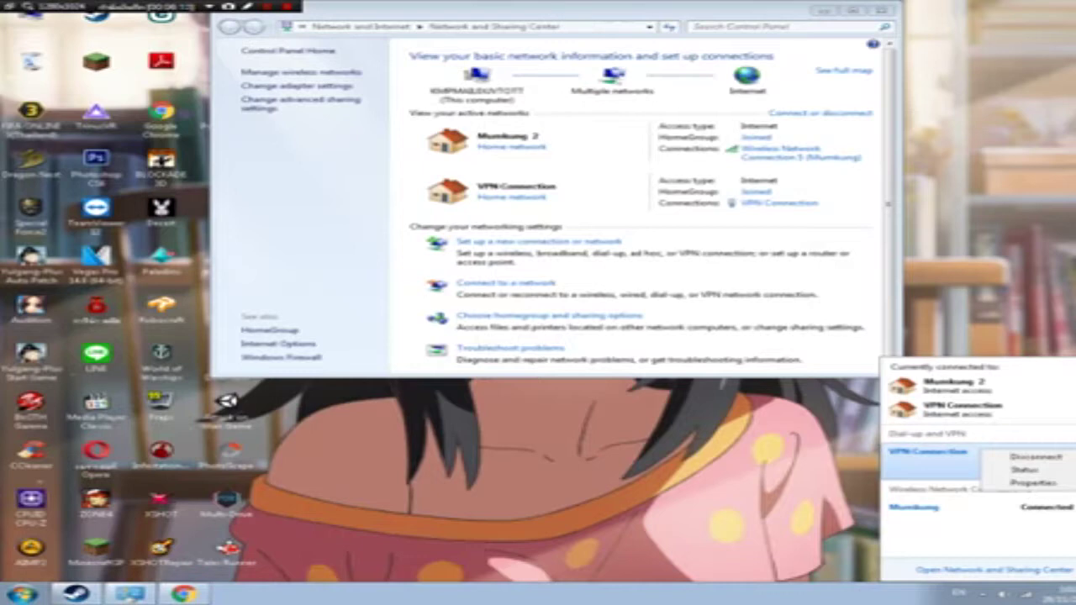
{"action": "left_click", "coordinate": [1033, 456]}
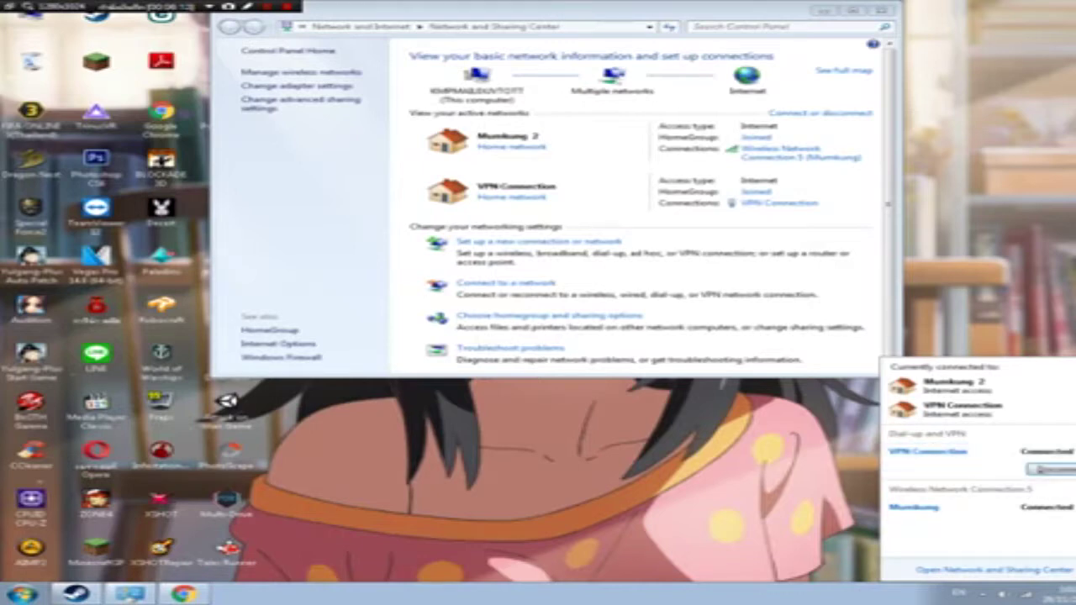
{"action": "mouse_move", "coordinate": [942, 508]}
{"action": "right_click", "coordinate": [951, 457]}
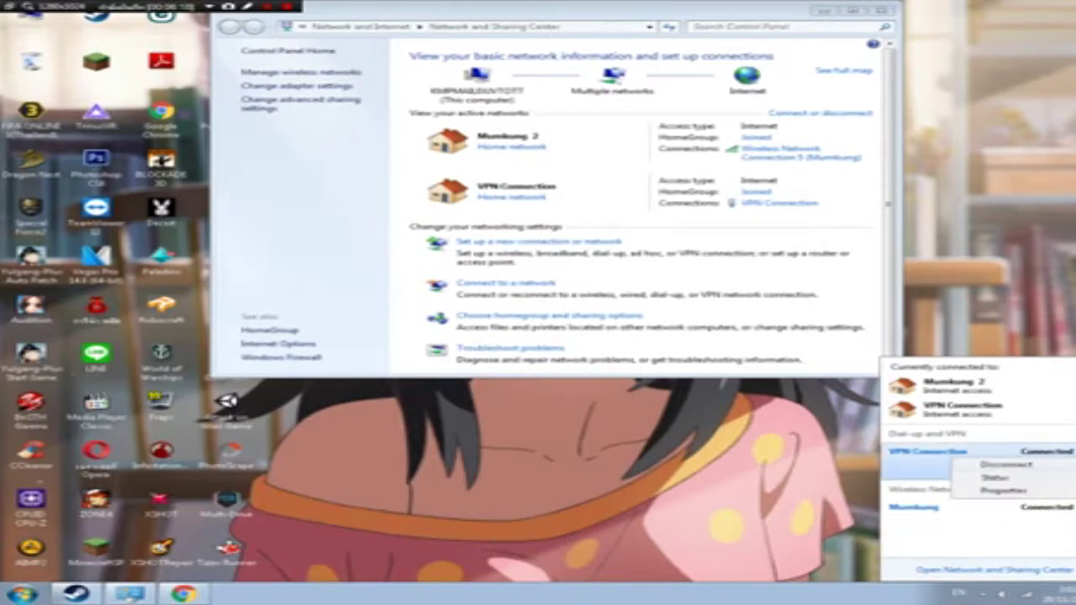
{"action": "left_click", "coordinate": [1005, 463]}
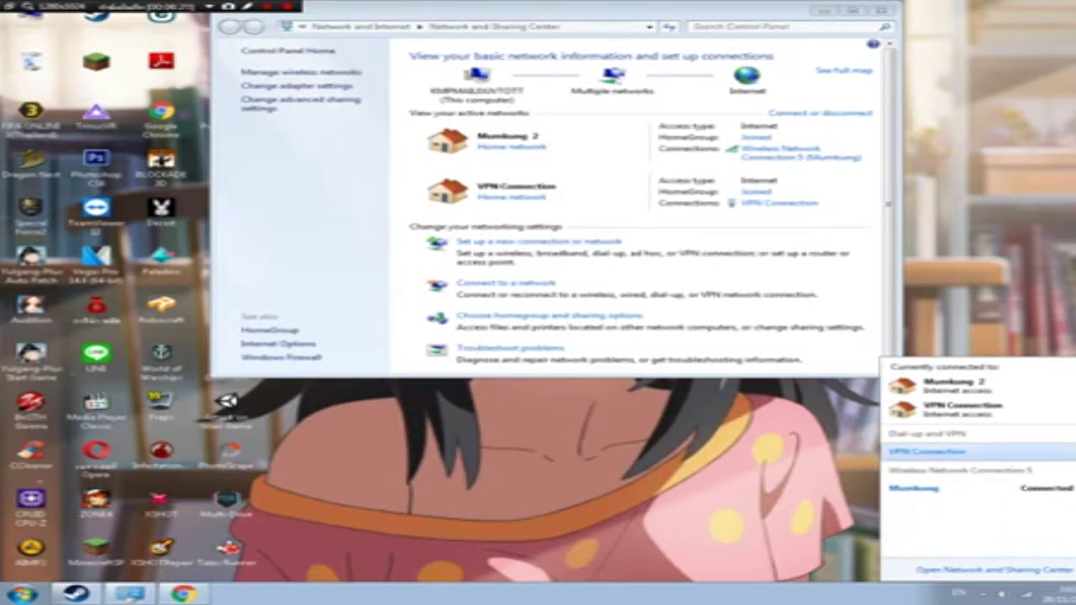
- Open the disconnected VPN Connection's properties, review its General, Options and Sharing tabs, then close them
{"action": "right_click", "coordinate": [985, 452]}
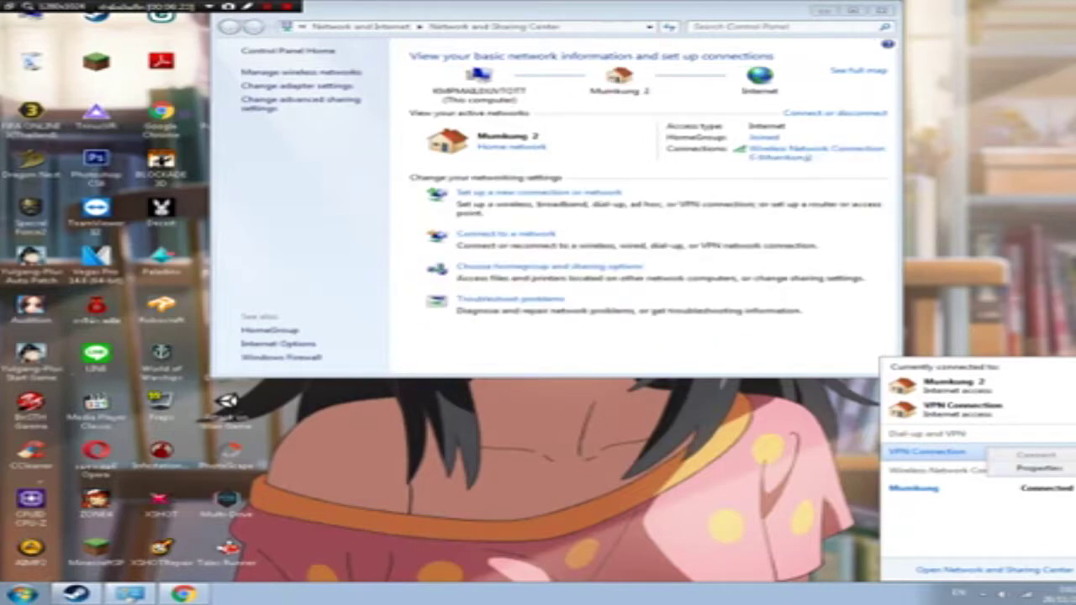
{"action": "left_click", "coordinate": [1038, 467]}
{"action": "key", "text": "ctrl+Tab"}
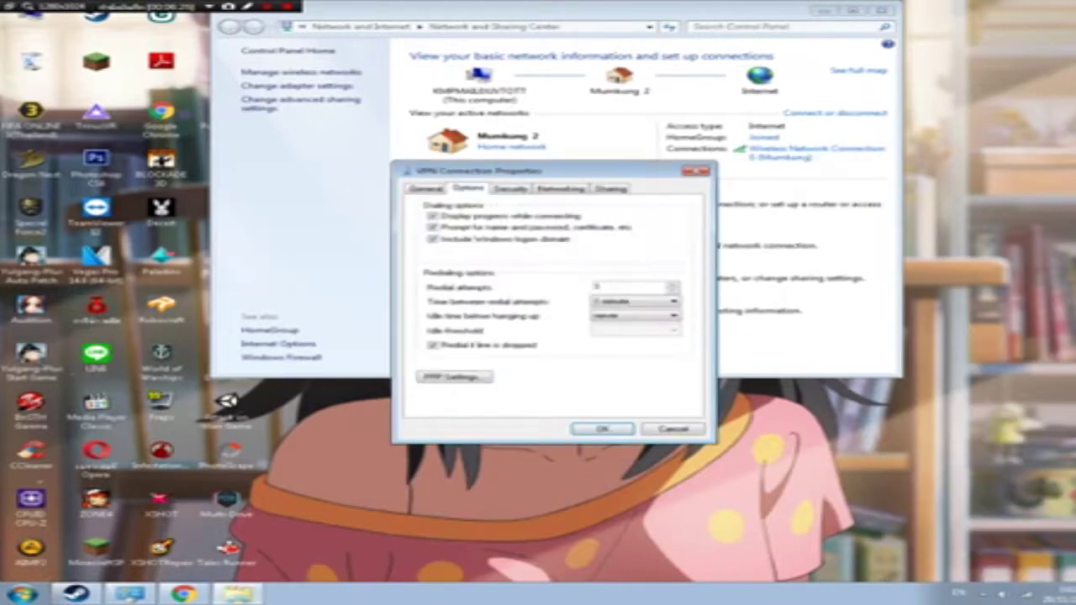
{"action": "key", "text": "ctrl+shift+Tab"}
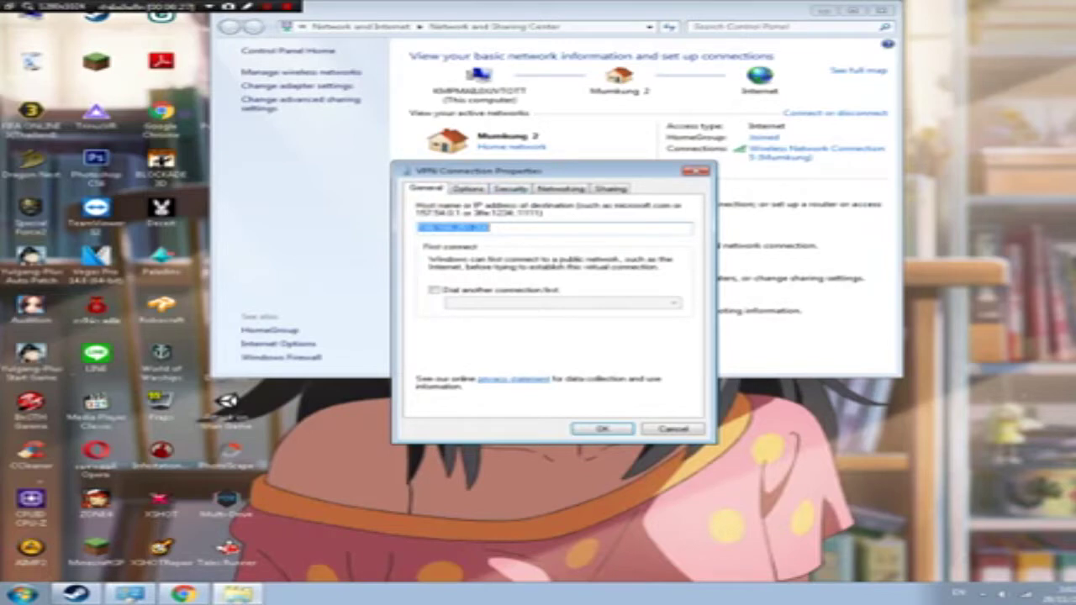
{"action": "key", "text": "ctrl+shift+Tab"}
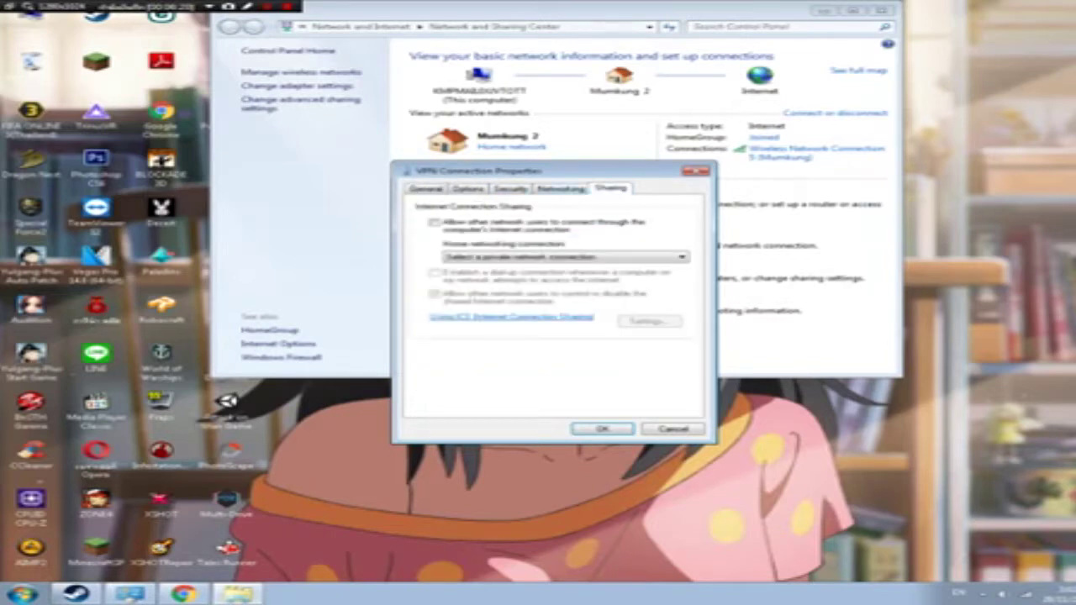
{"action": "key", "text": "ctrl+Tab"}
{"action": "key", "text": "ctrl+Tab"}
{"action": "key", "text": "Escape"}
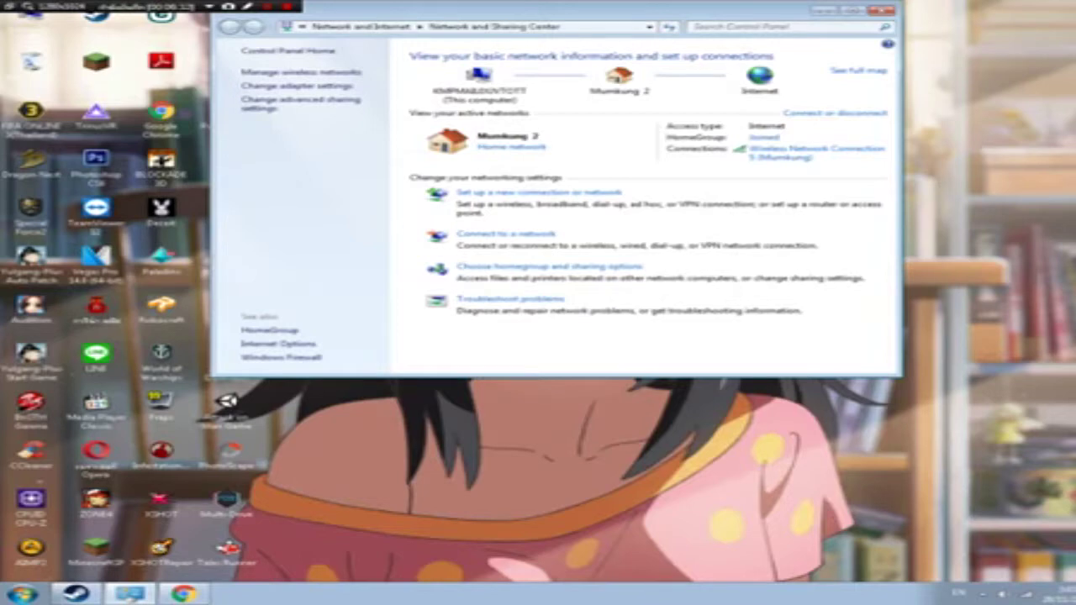
- Start the Connect to a workplace wizard, pick the existing PPTP VPN connection, then close it
{"action": "key", "text": "Tab"}
{"action": "key", "text": "Return"}
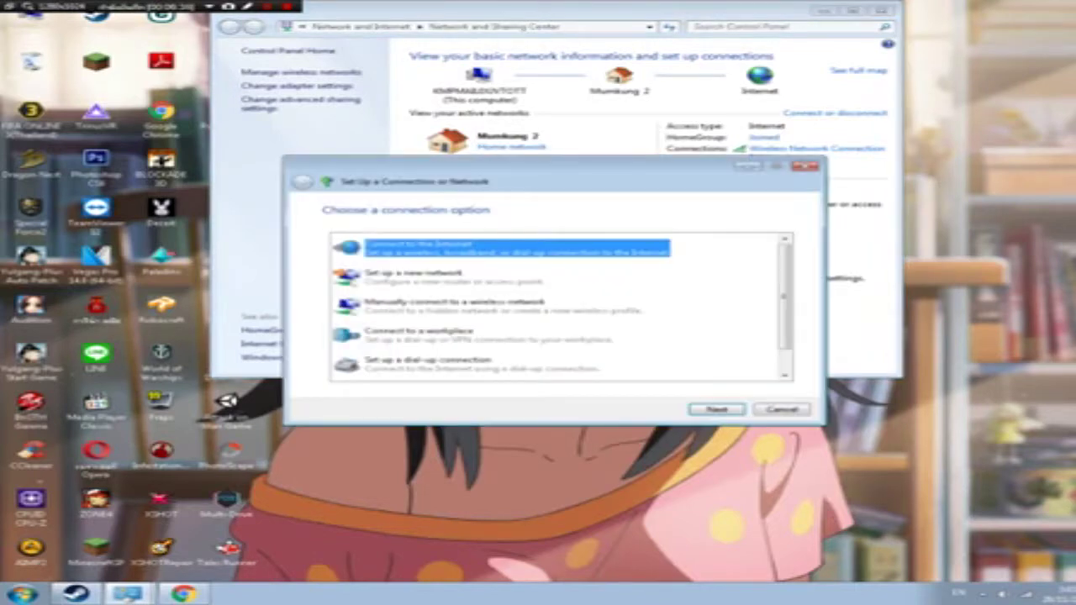
{"action": "key", "text": "Down"}
{"action": "key", "text": "Down"}
{"action": "key", "text": "Down"}
{"action": "key", "text": "Return"}
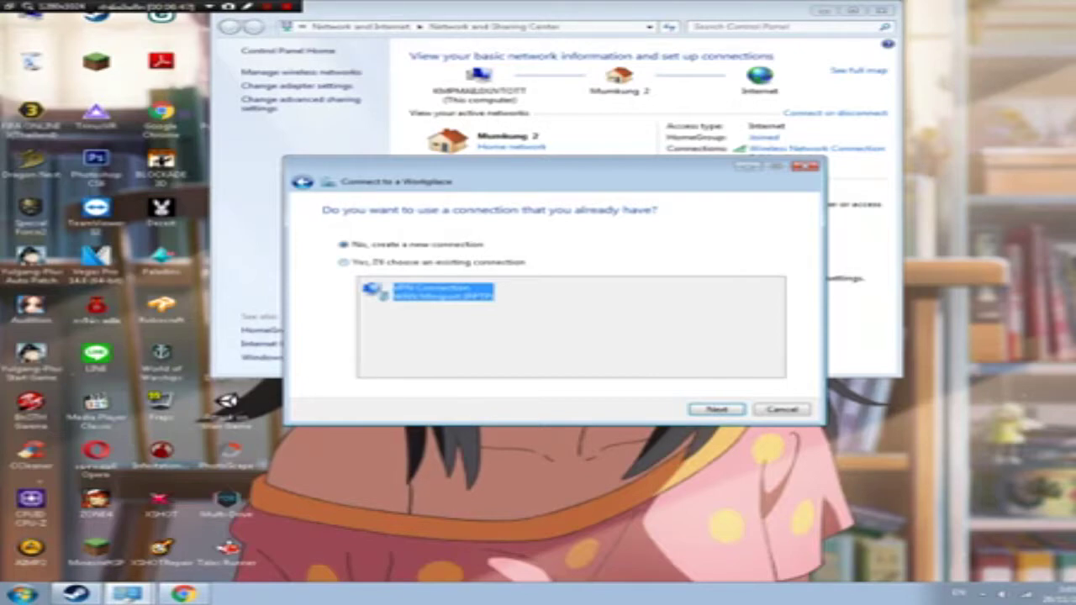
{"action": "left_click", "coordinate": [343, 261]}
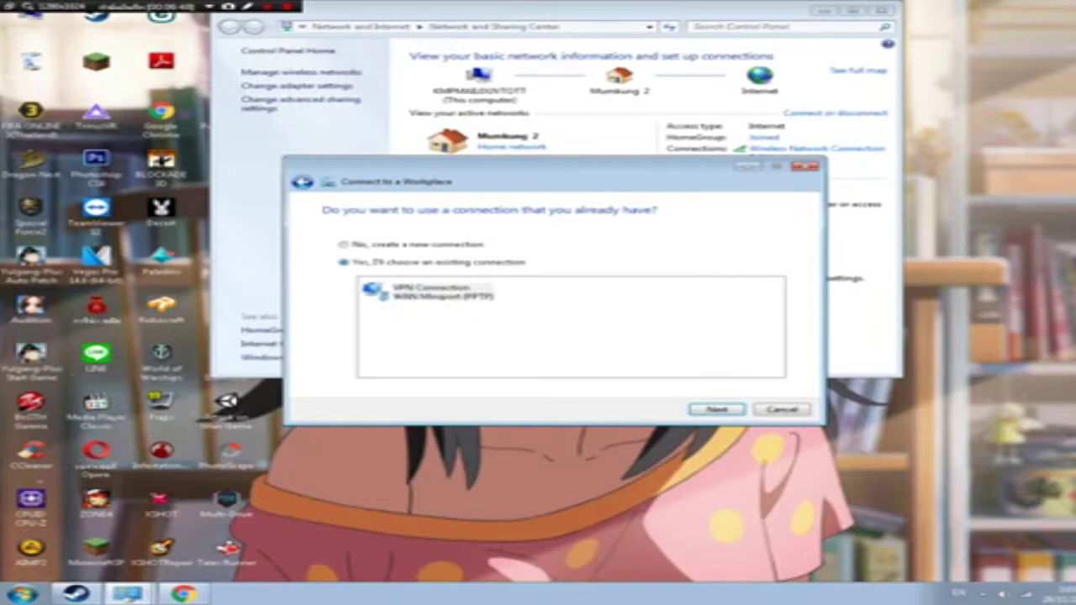
{"action": "left_click", "coordinate": [443, 291]}
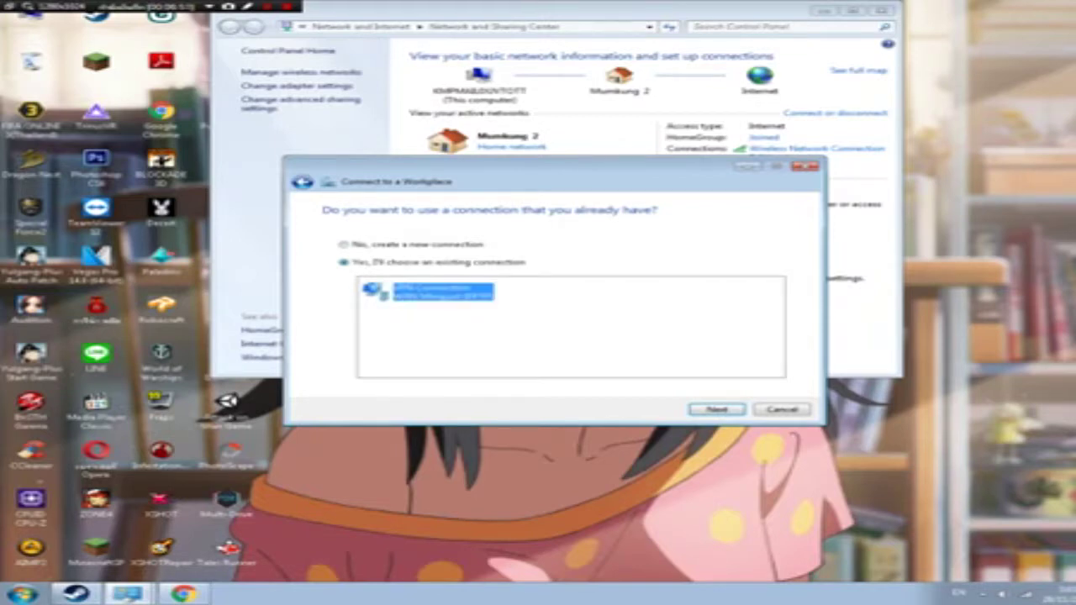
{"action": "left_click", "coordinate": [716, 409]}
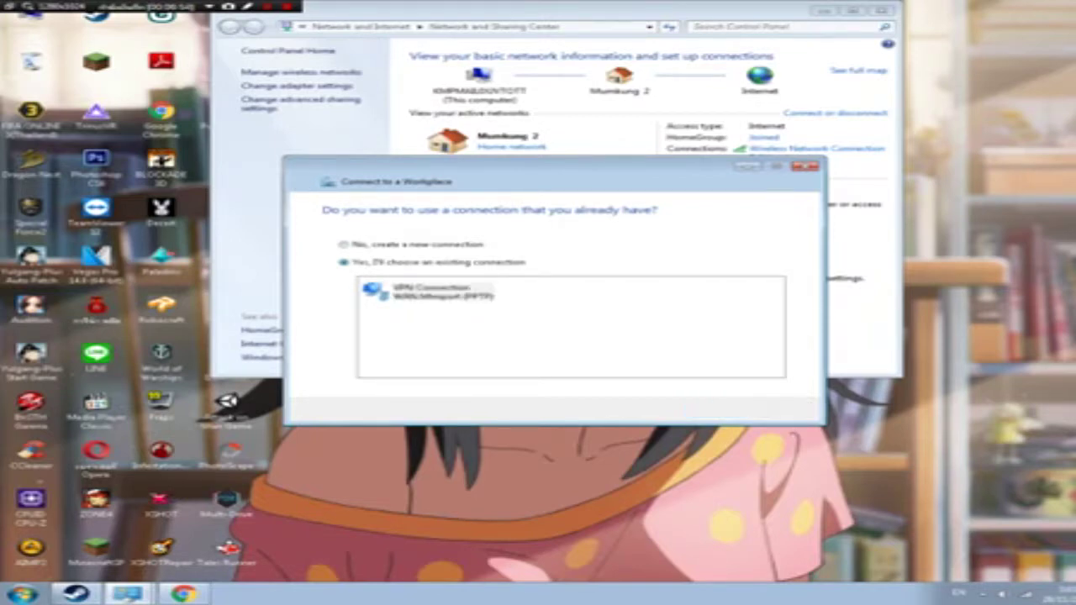
{"action": "key", "text": "Escape"}
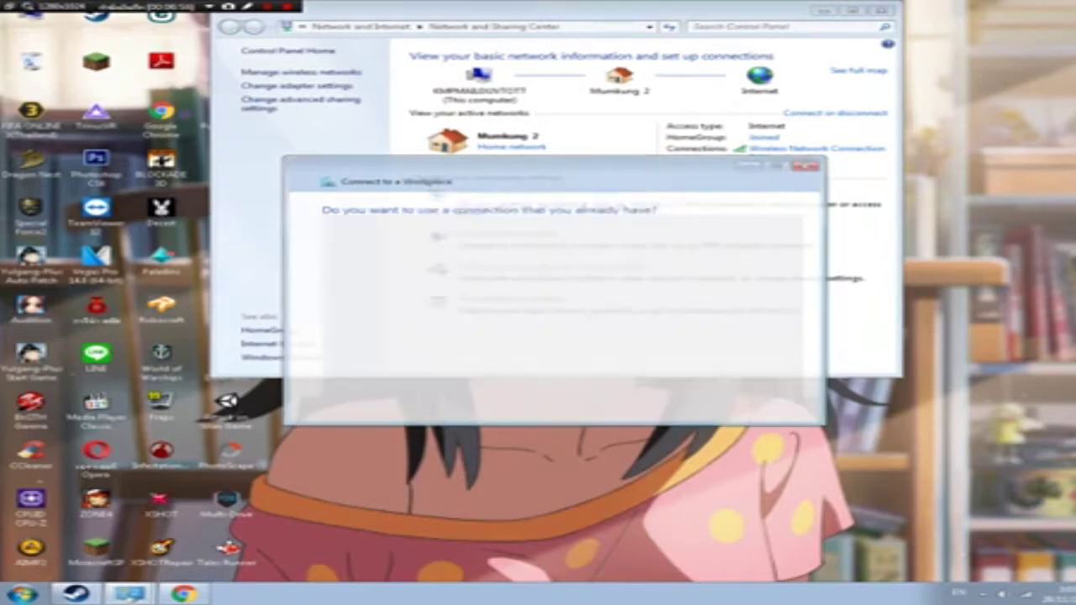
{"action": "key", "text": "Escape"}
- Rerun the workplace wizard to the VPN destination page, cancel it, and expand VPN Connection in the tray list
{"action": "left_click", "coordinate": [538, 192]}
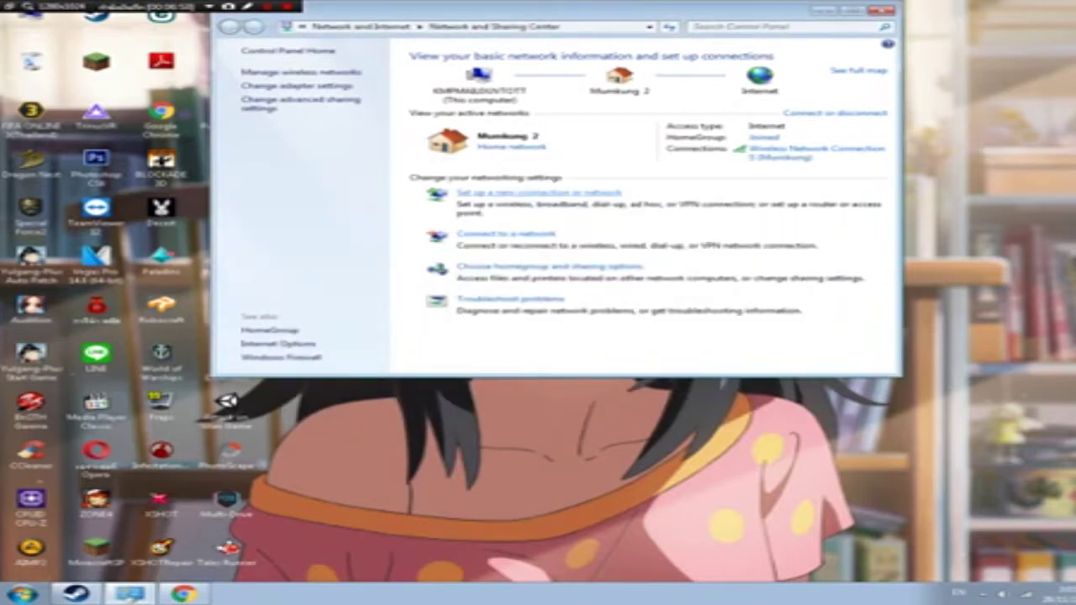
{"action": "left_click", "coordinate": [716, 409]}
{"action": "left_click", "coordinate": [716, 410]}
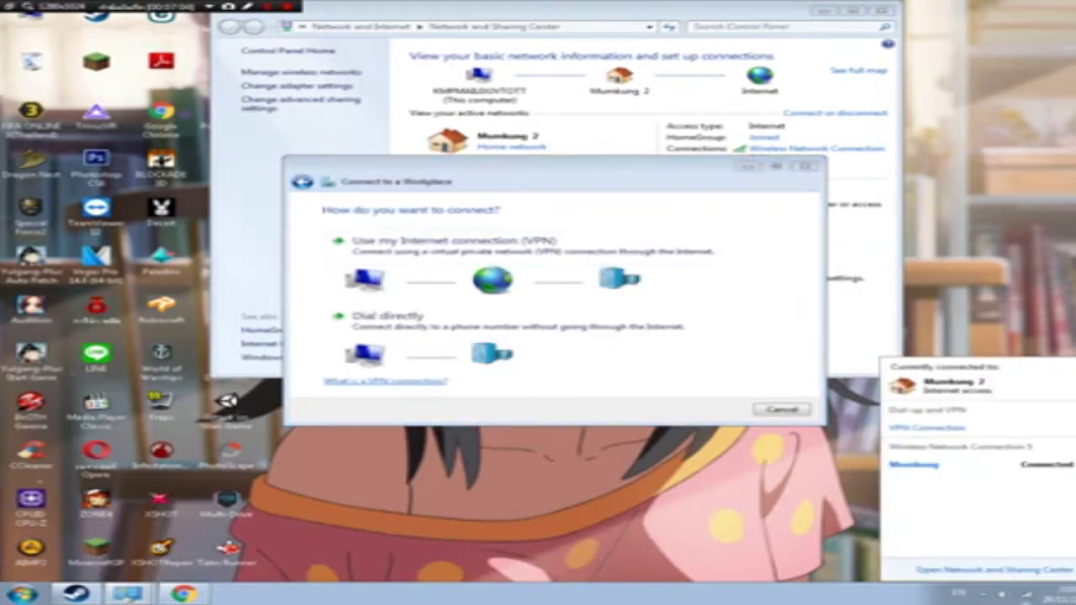
{"action": "left_click", "coordinate": [454, 242]}
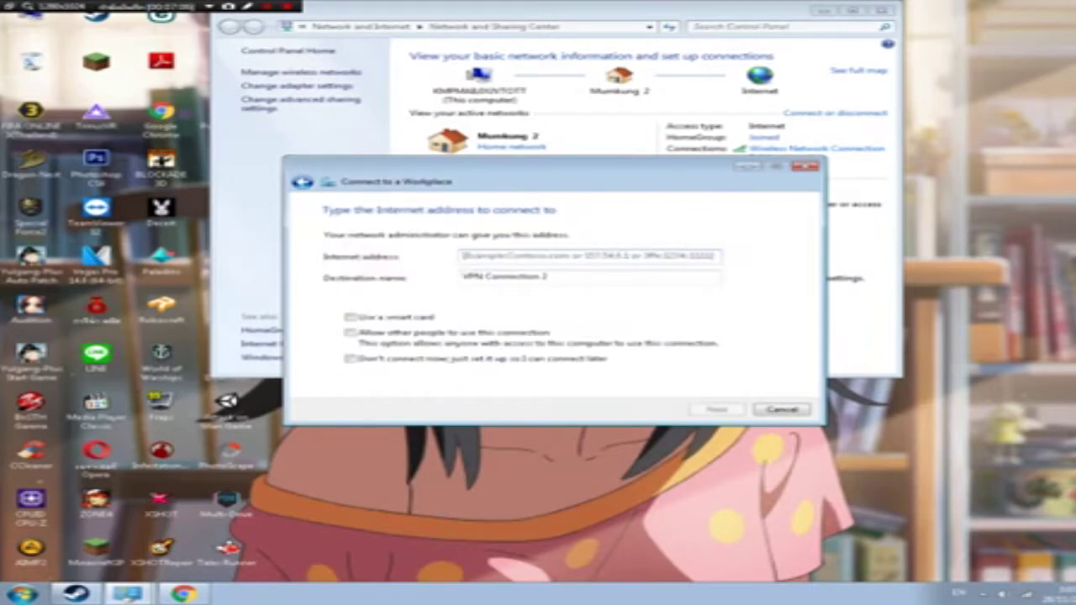
{"action": "left_click", "coordinate": [548, 276]}
{"action": "left_click_drag", "start_coordinate": [548, 276], "coordinate": [462, 275]}
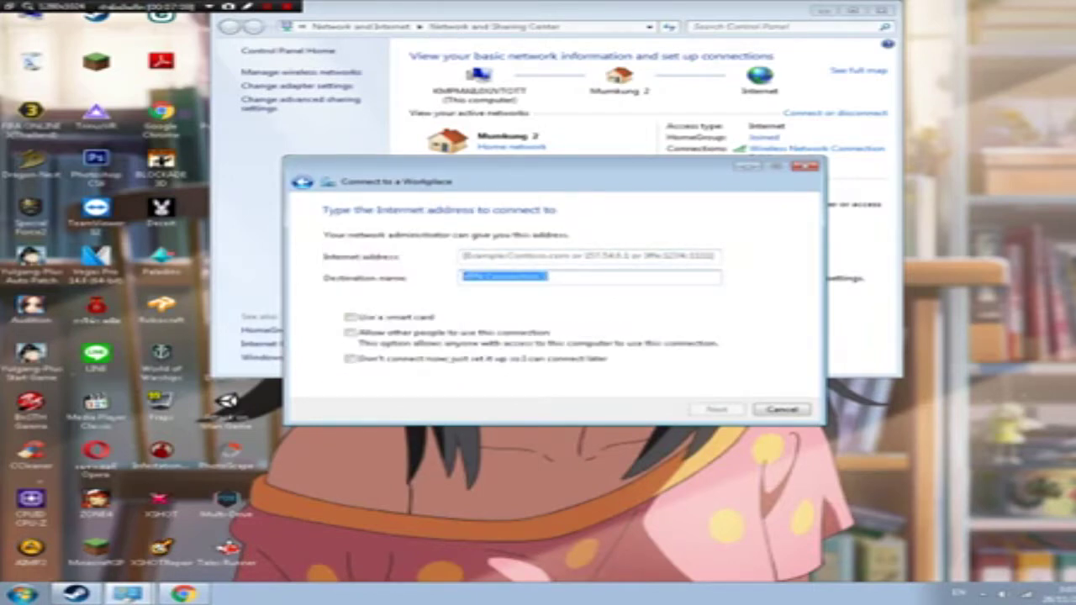
{"action": "left_click", "coordinate": [302, 182]}
{"action": "left_click", "coordinate": [302, 182]}
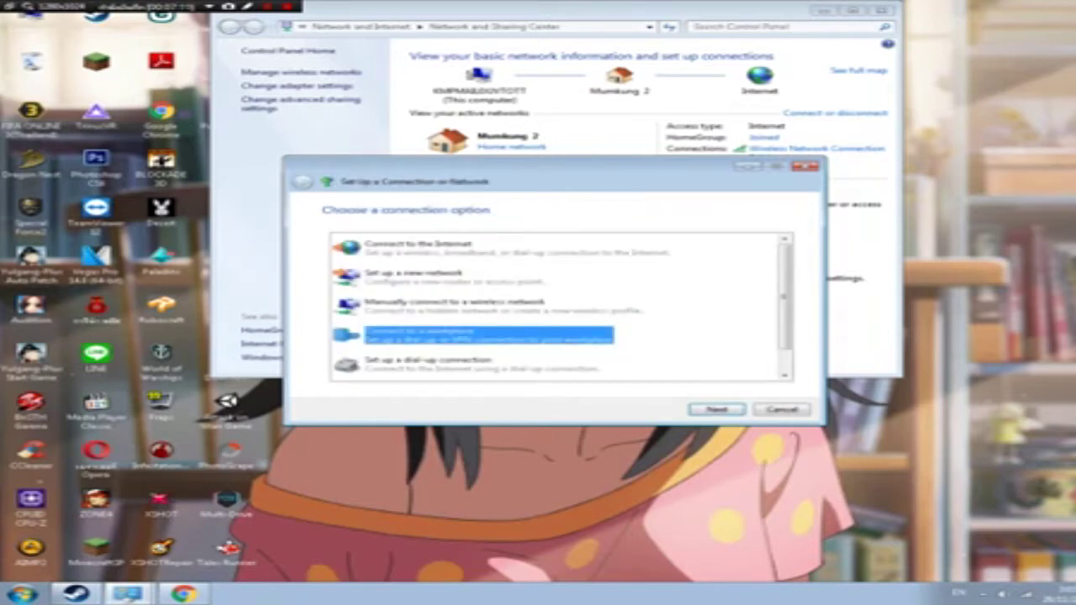
{"action": "left_click", "coordinate": [805, 166]}
{"action": "left_click", "coordinate": [984, 593]}
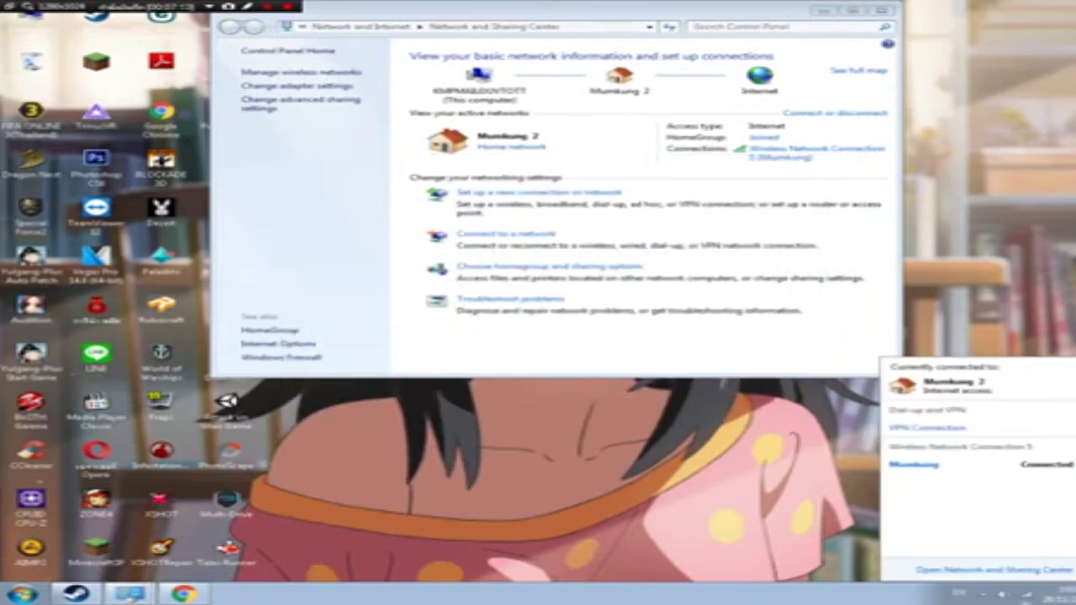
{"action": "left_click", "coordinate": [927, 427]}
- Connect VPN Connection with the password entered, saving credentials for Me only, and check the network list
{"action": "left_click", "coordinate": [1037, 449]}
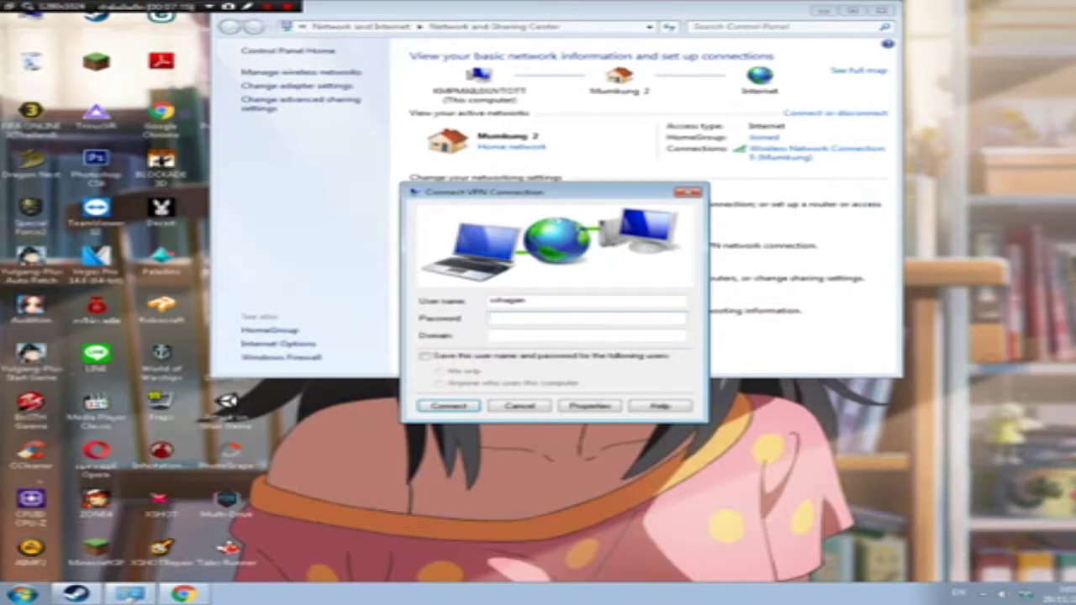
{"action": "key", "text": "alt+s"}
{"action": "key", "text": "alt+p"}
{"action": "type", "text": "**********"}
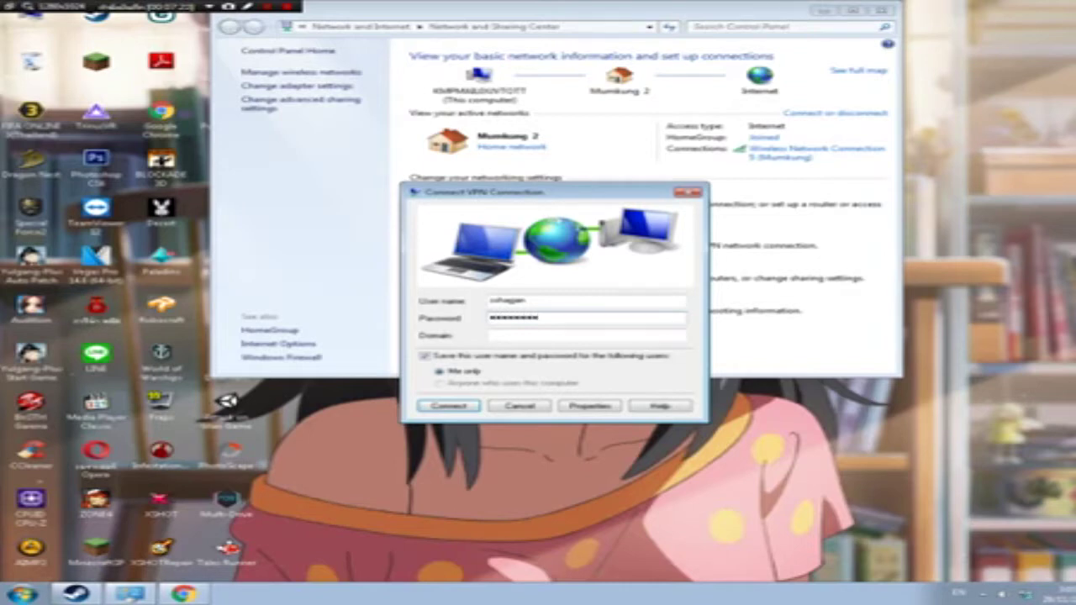
{"action": "key", "text": "Return"}
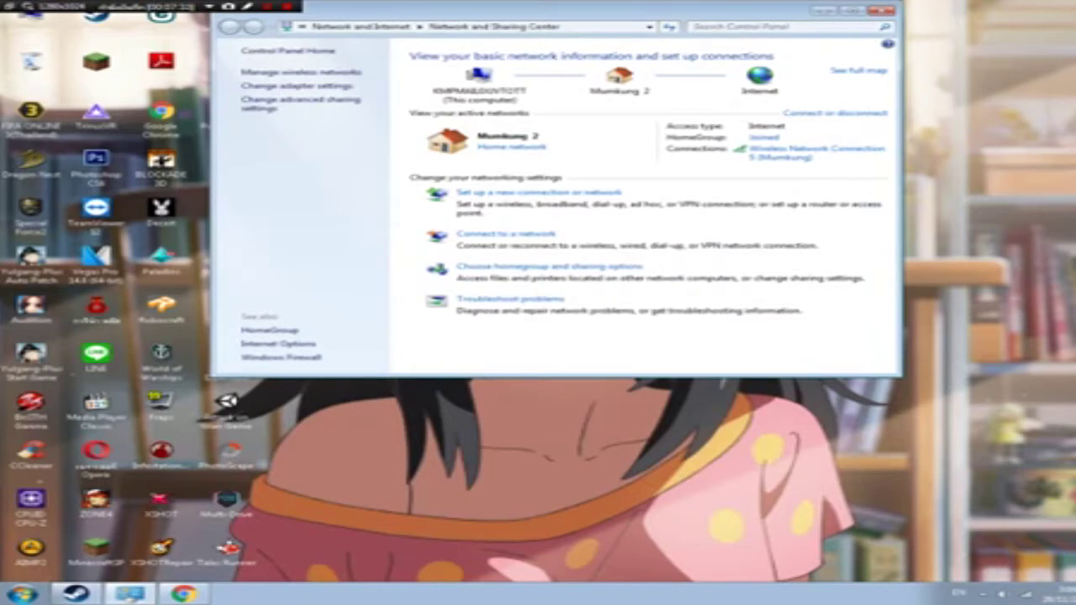
{"action": "left_click", "coordinate": [1000, 594]}
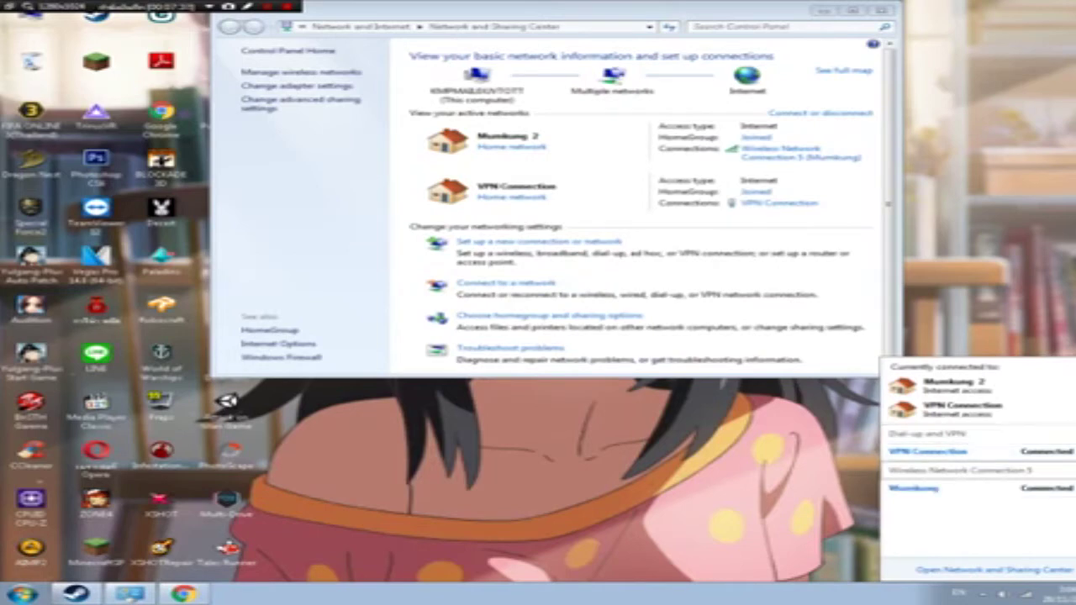
- Confirm VPN Connection shows as connected, switch to Chrome and back, then minimize Network and Sharing Center
{"action": "left_click", "coordinate": [927, 451]}
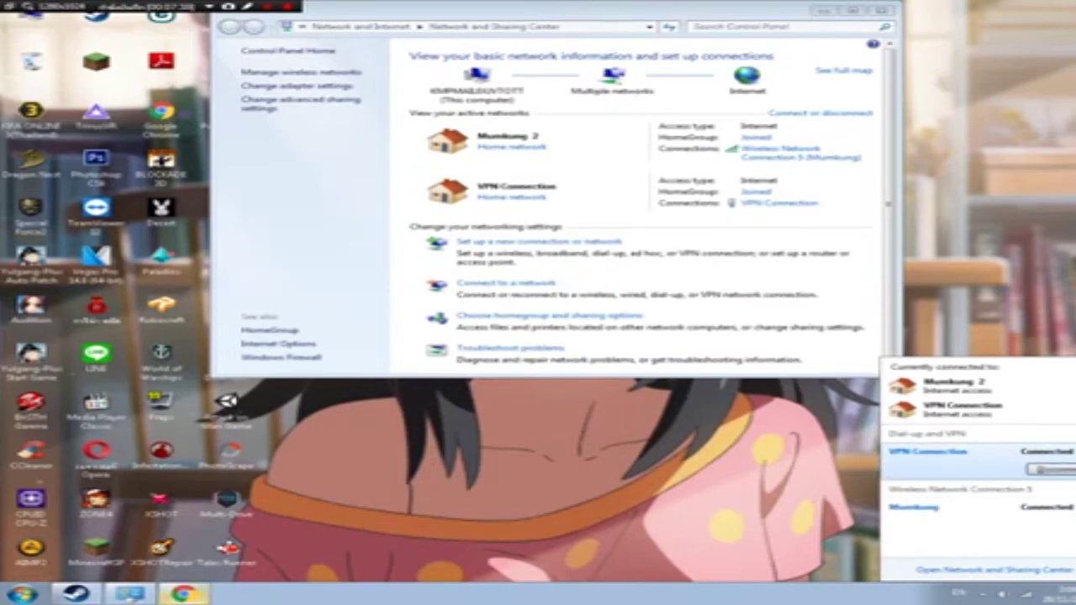
{"action": "left_click", "coordinate": [183, 594]}
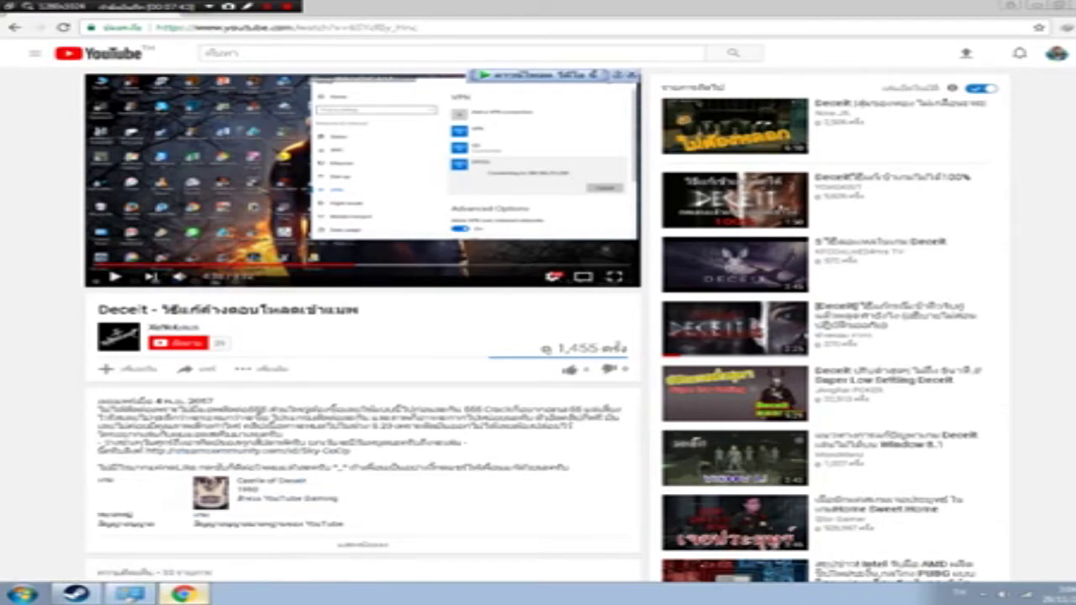
{"action": "left_click", "coordinate": [183, 594]}
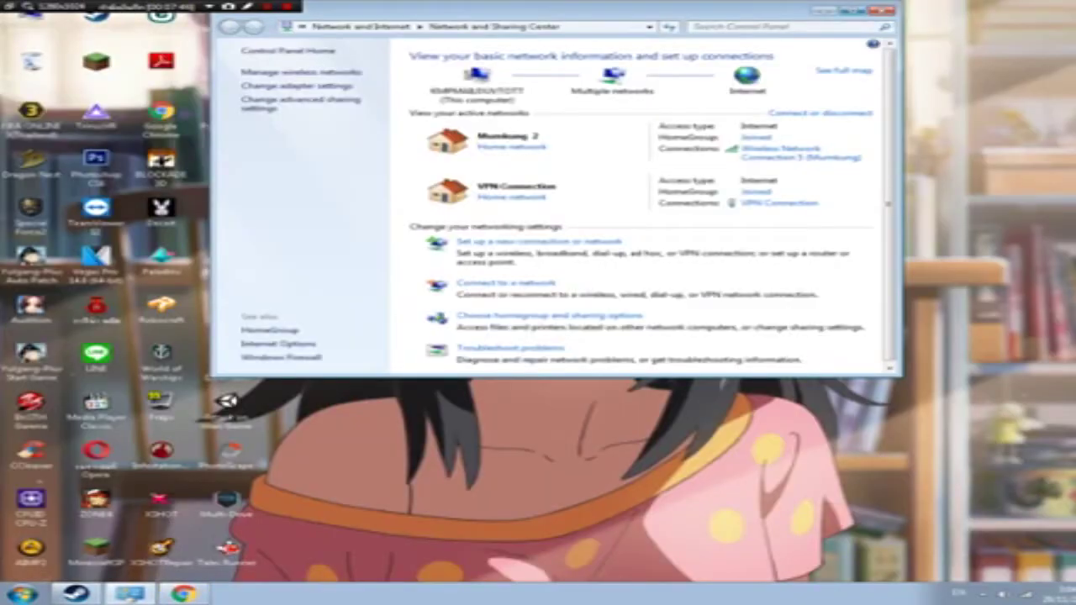
{"action": "left_click", "coordinate": [824, 10]}
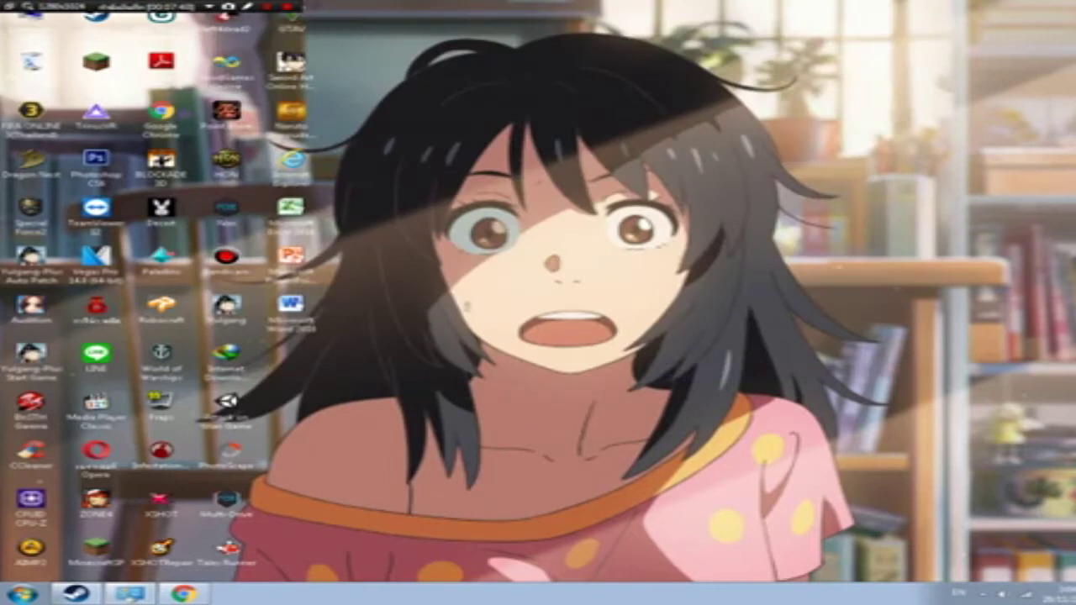
{"action": "mouse_move", "coordinate": [183, 595]}
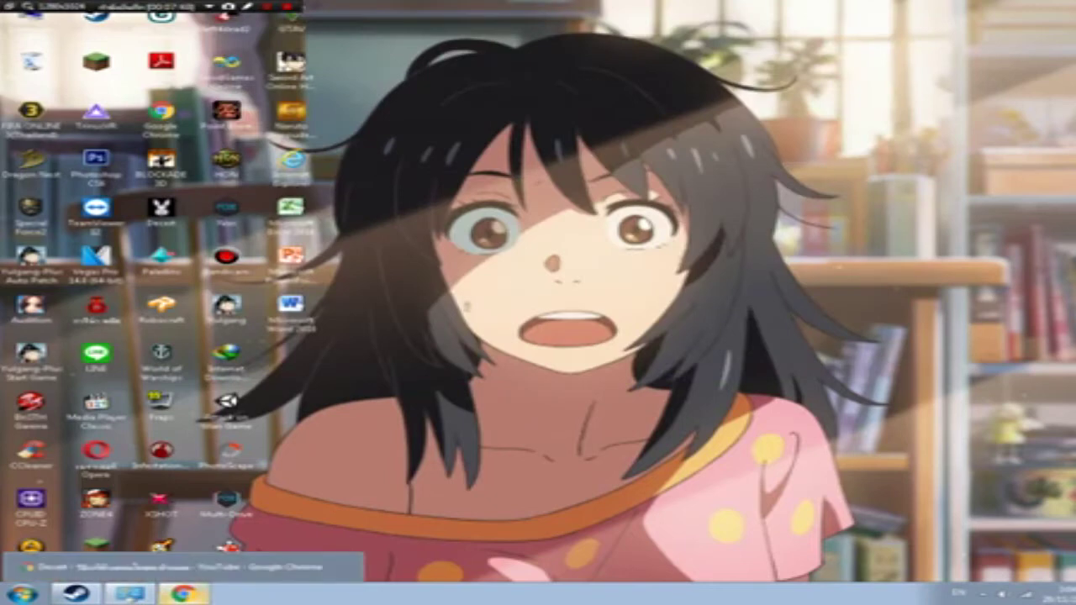